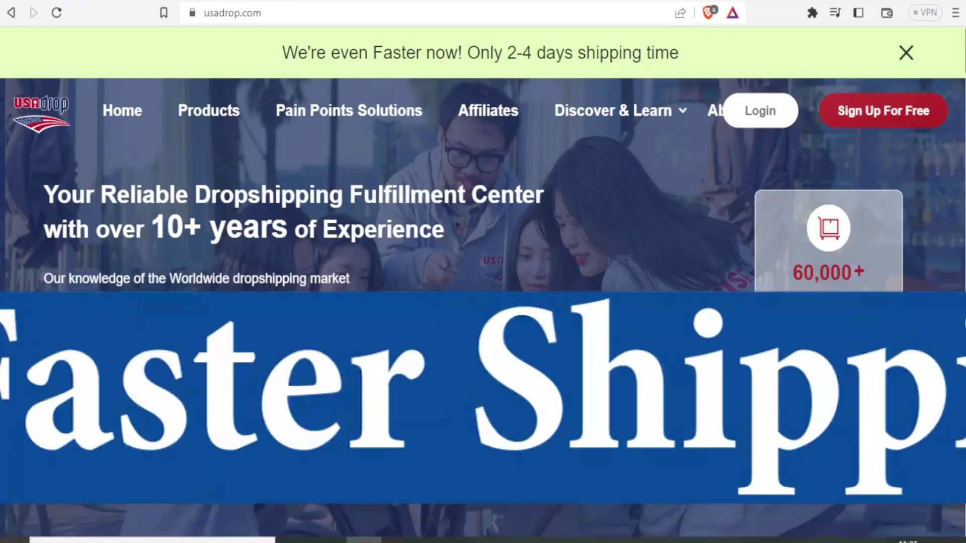
Scroll down the homepage to the warehouse maps for the UK, US, Canada, Australia and Europe
scroll(483, 301, "down", 2)
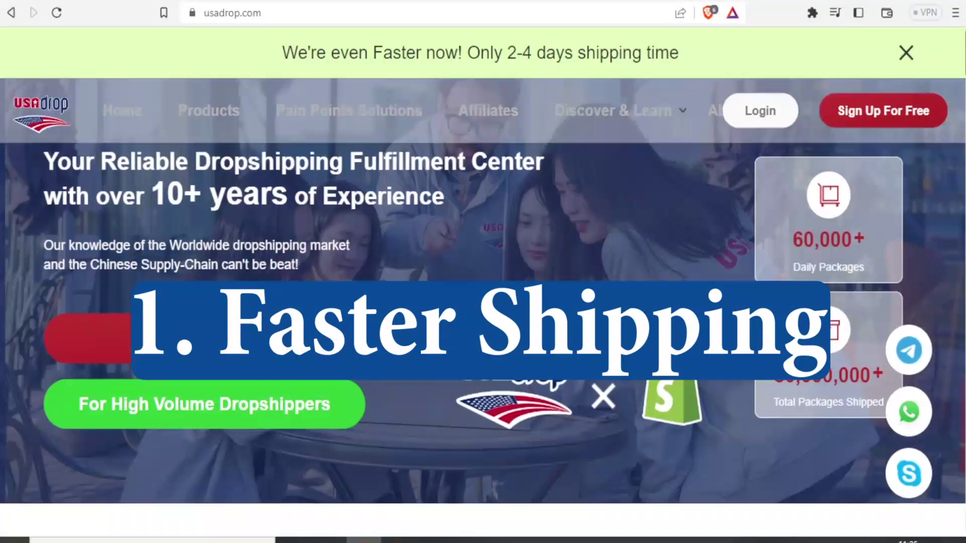
scroll(482, 302, "up", 2)
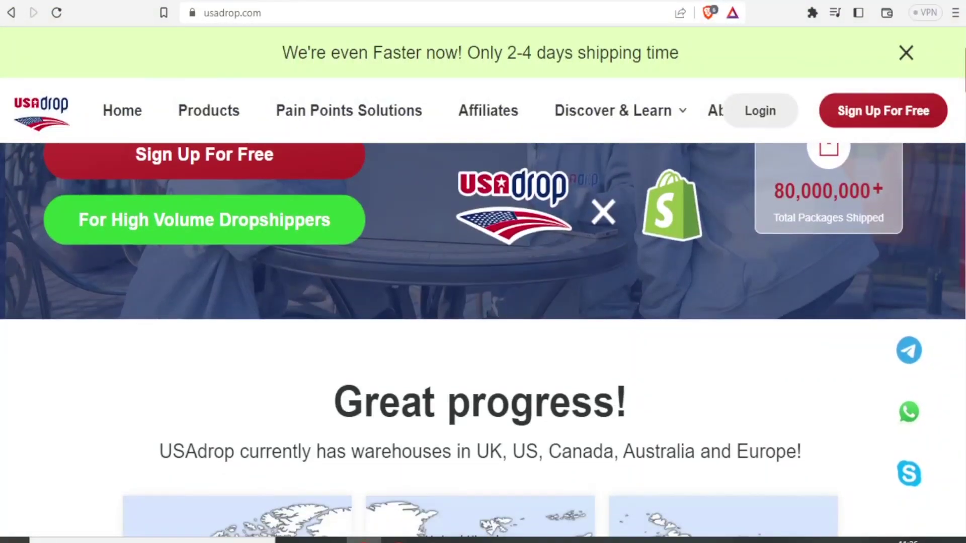
scroll(649, 121, "down", 5)
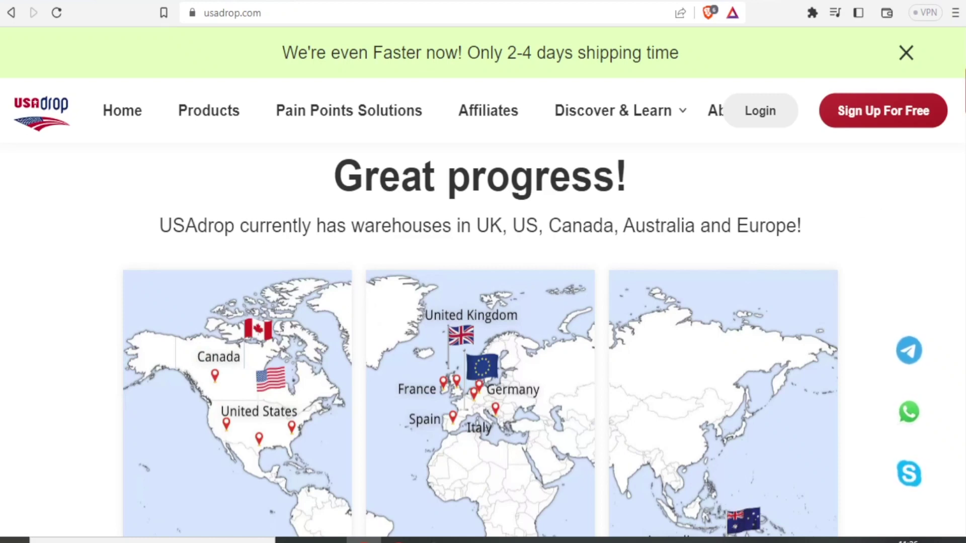
Scroll down to the cards on 10000+ partner factories and up to 30% off prices
scroll(480, 342, "down", 1)
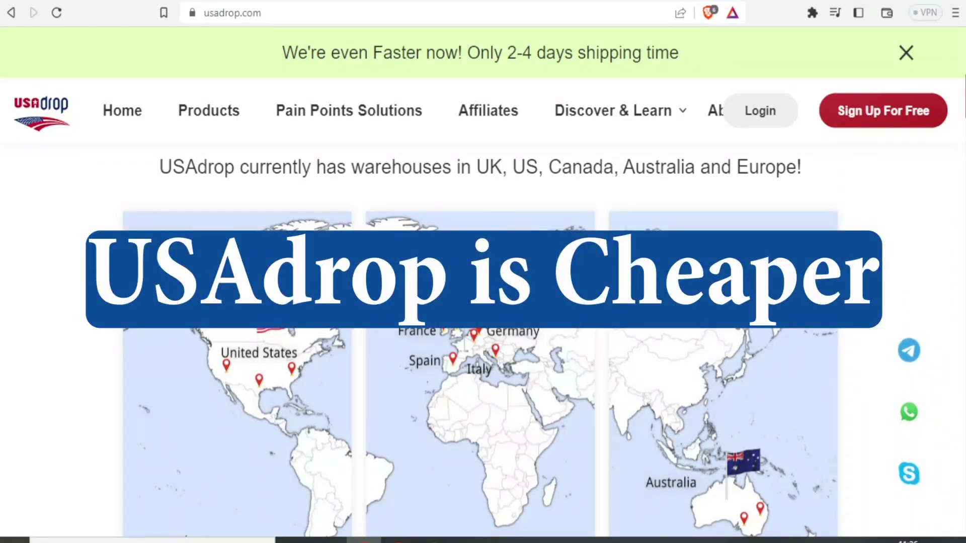
scroll(481, 340, "down", 10)
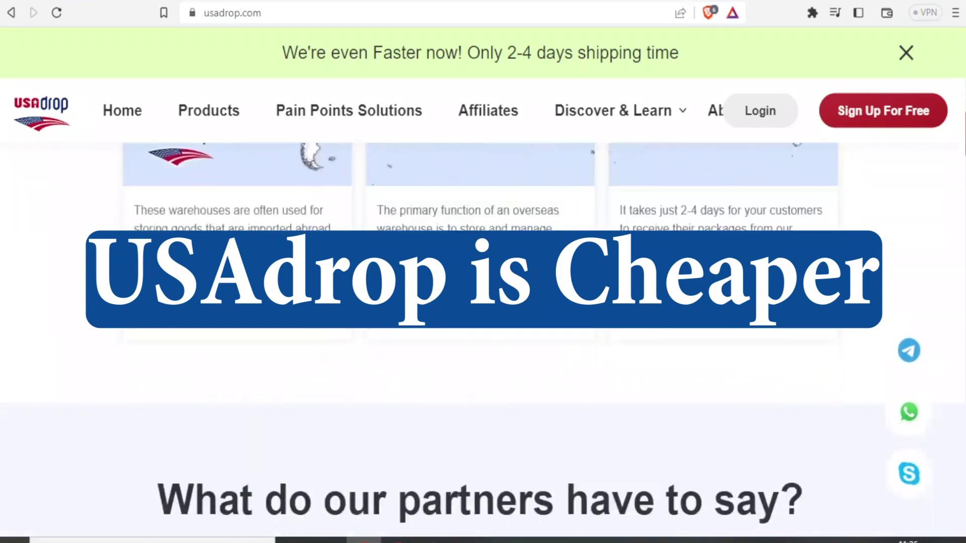
scroll(483, 332, "down", 6)
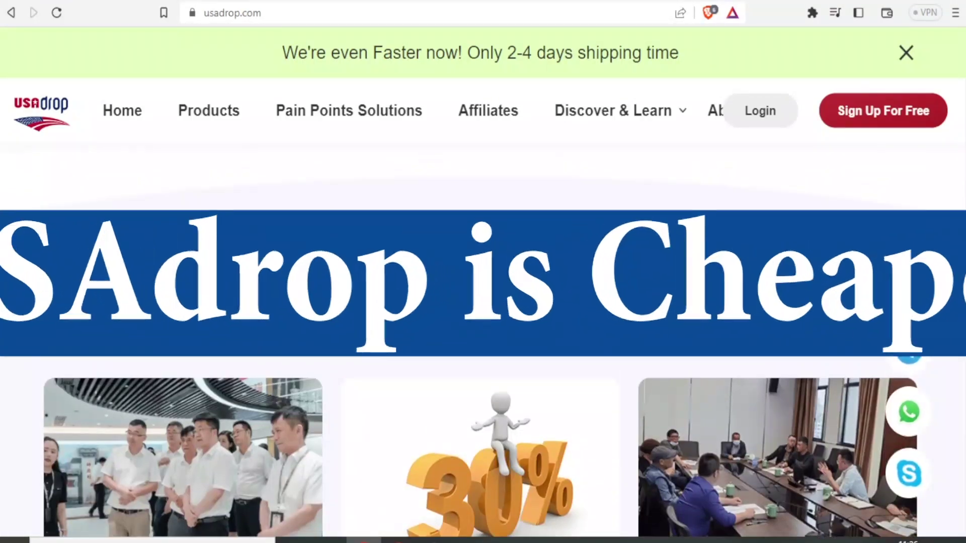
scroll(483, 332, "down", 1)
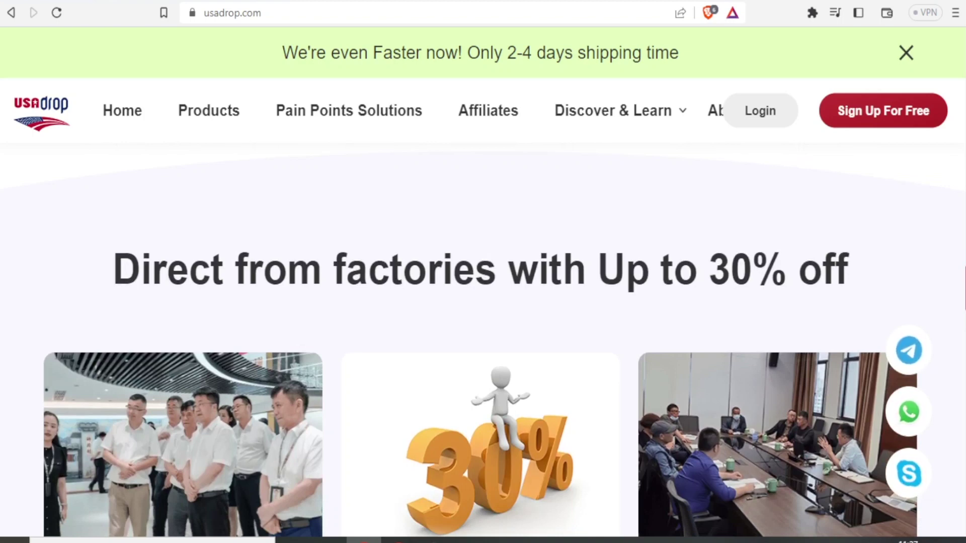
scroll(482, 331, "down", 1)
scroll(483, 332, "down", 1)
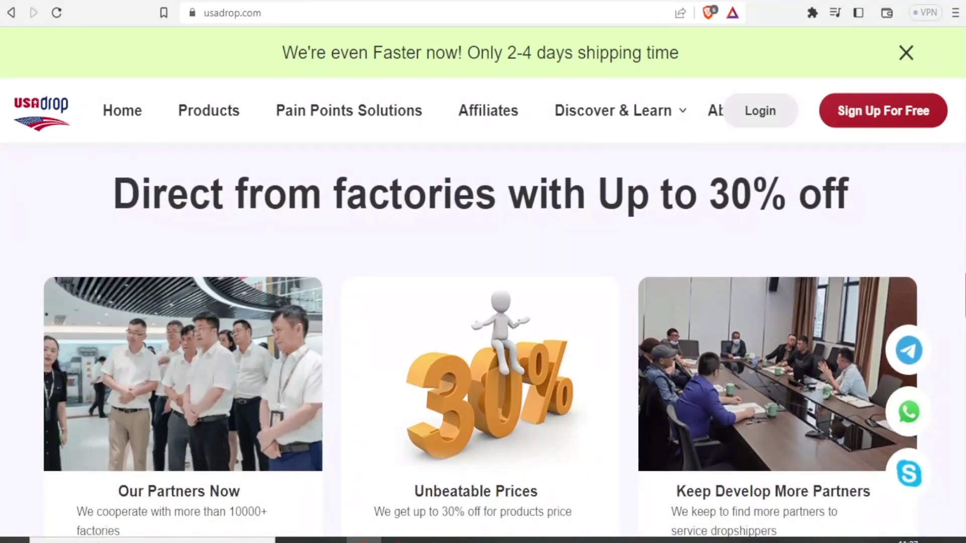
scroll(483, 332, "down", 4)
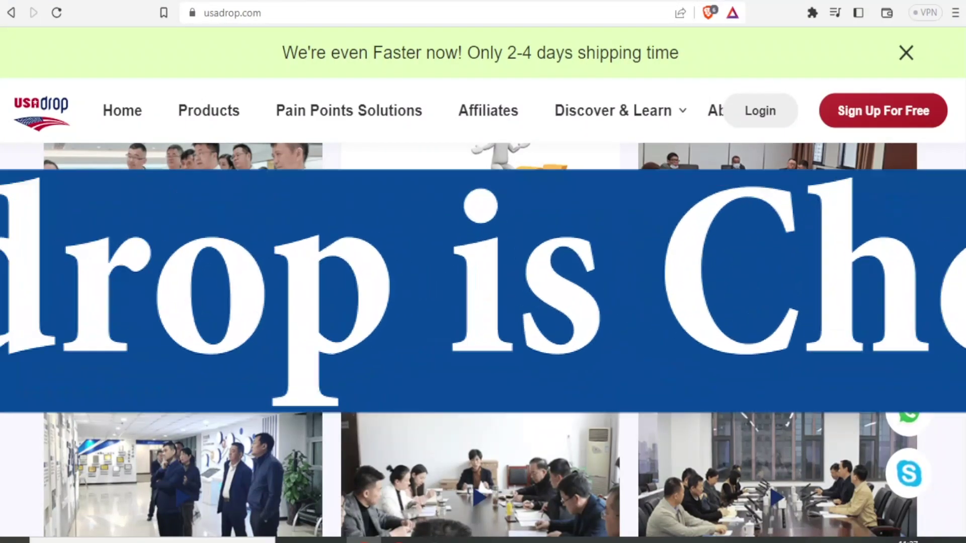
scroll(483, 332, "up", 3)
scroll(482, 332, "up", 1)
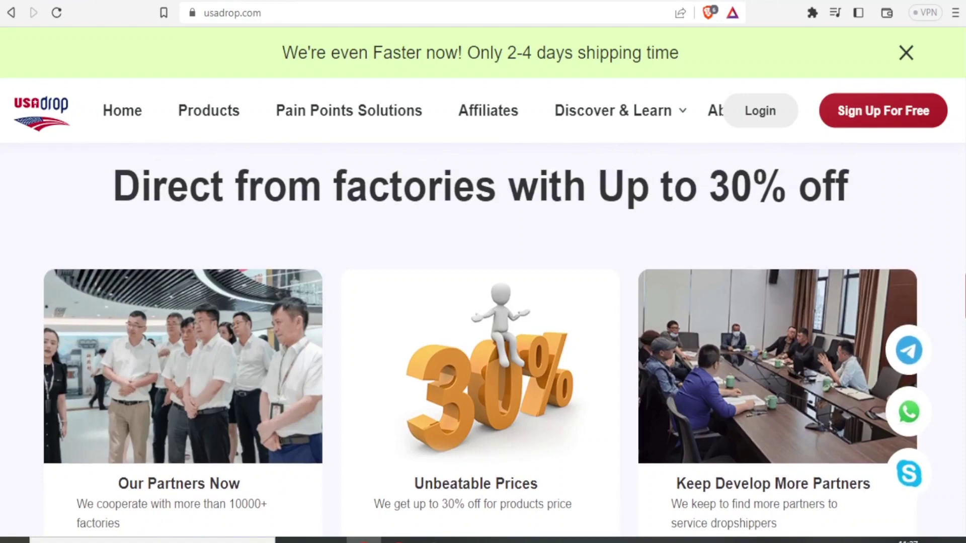
scroll(483, 332, "down", 3)
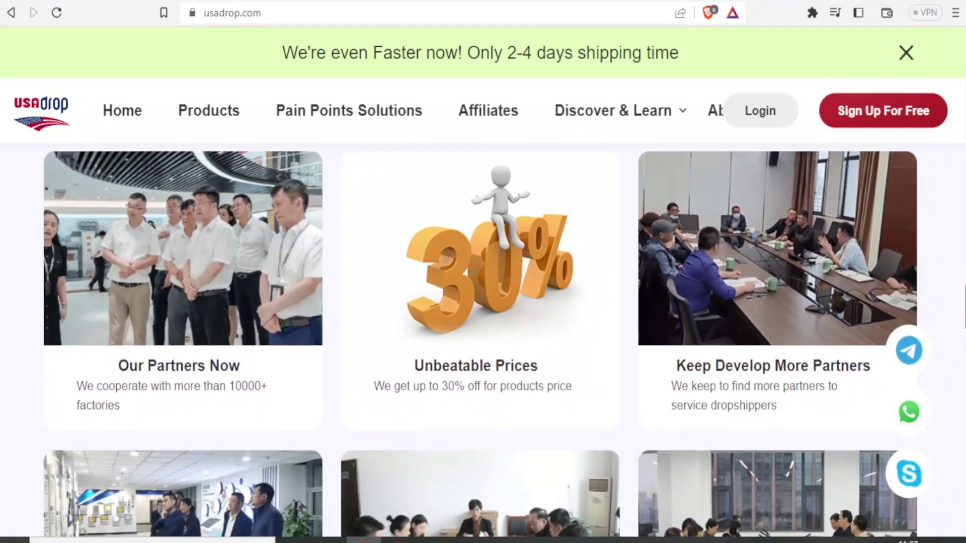
scroll(963, 308, "down", 2)
scroll(962, 308, "up", 3)
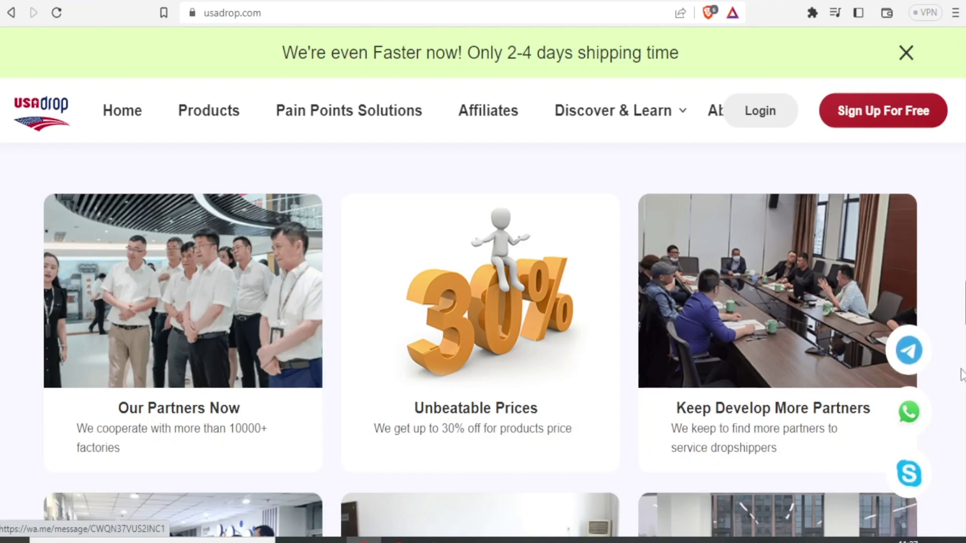
Scroll past Quality Control and testimonials to the warehouse photos and UPS, FedEx, DHL, PayPal logos
scroll(908, 397, "down", 3)
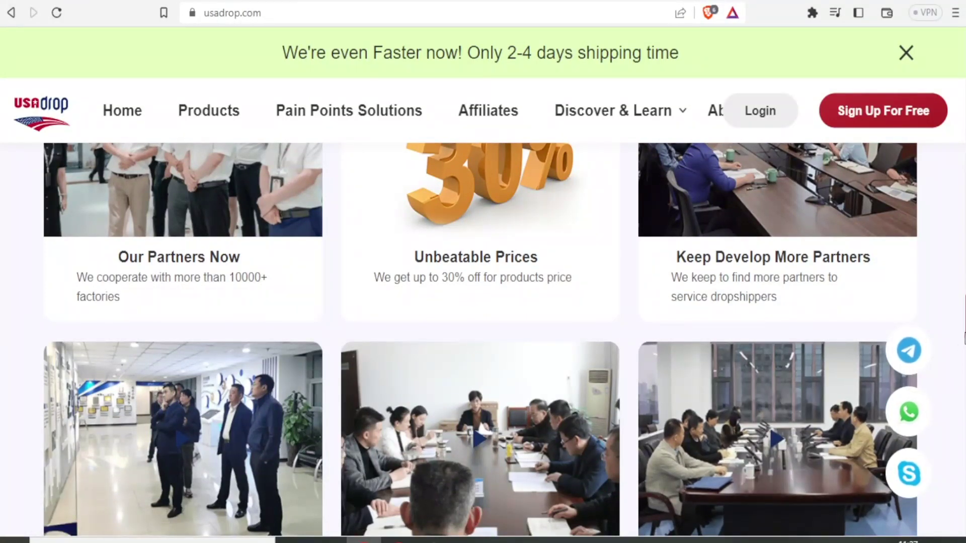
scroll(481, 342, "down", 7)
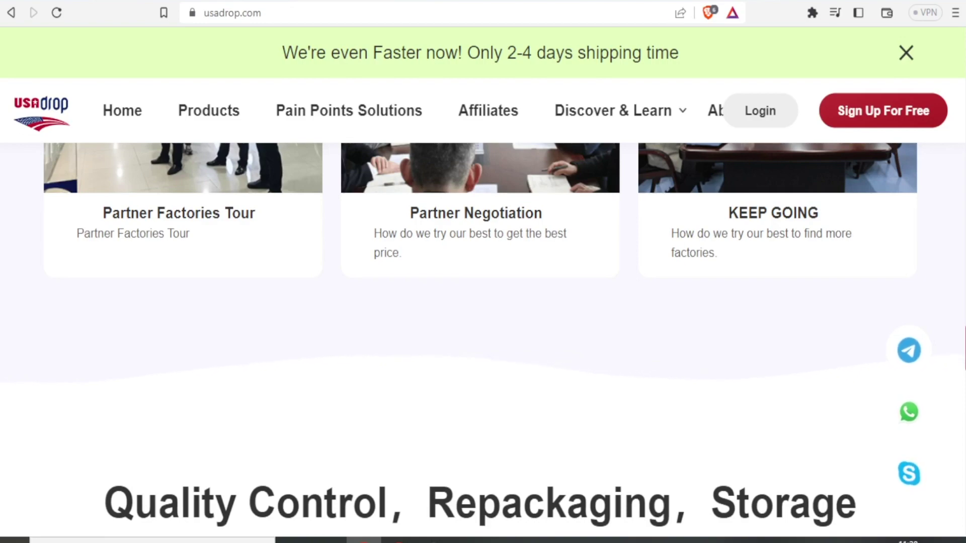
scroll(483, 332, "down", 2)
scroll(959, 475, "down", 15)
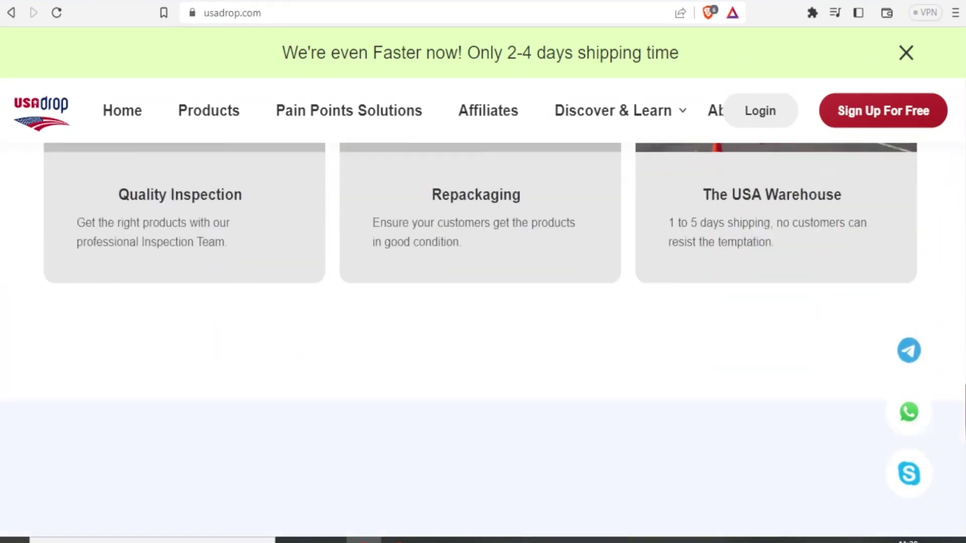
scroll(960, 475, "up", 5)
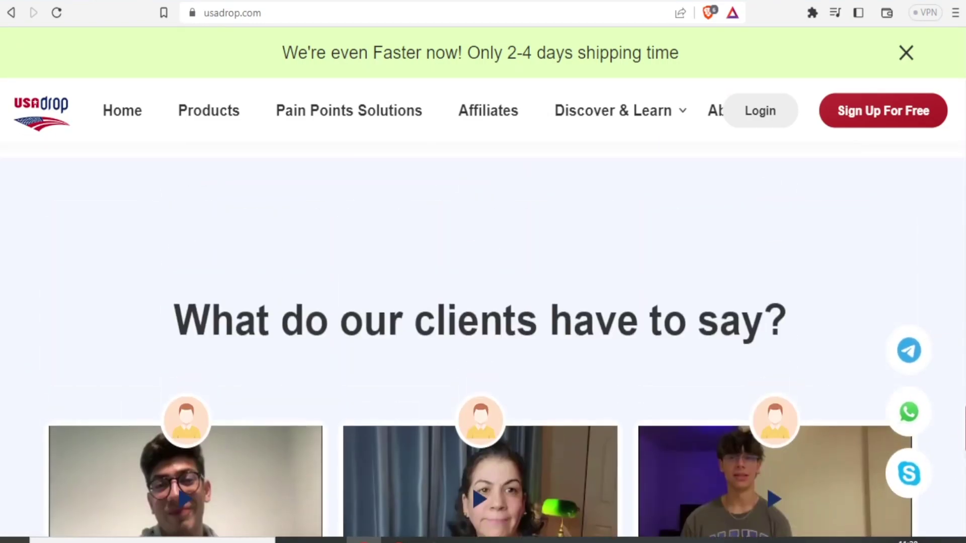
scroll(959, 475, "down", 4)
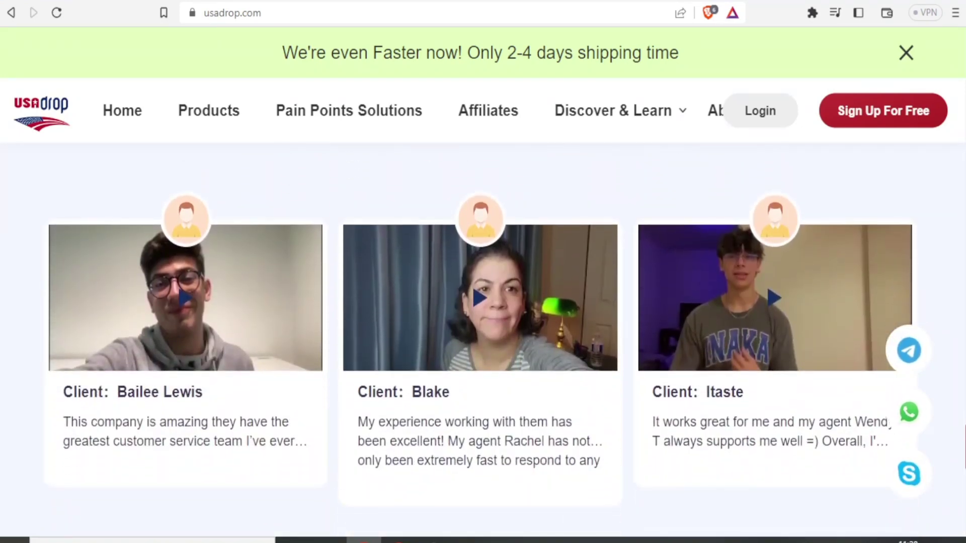
scroll(709, 423, "down", 1)
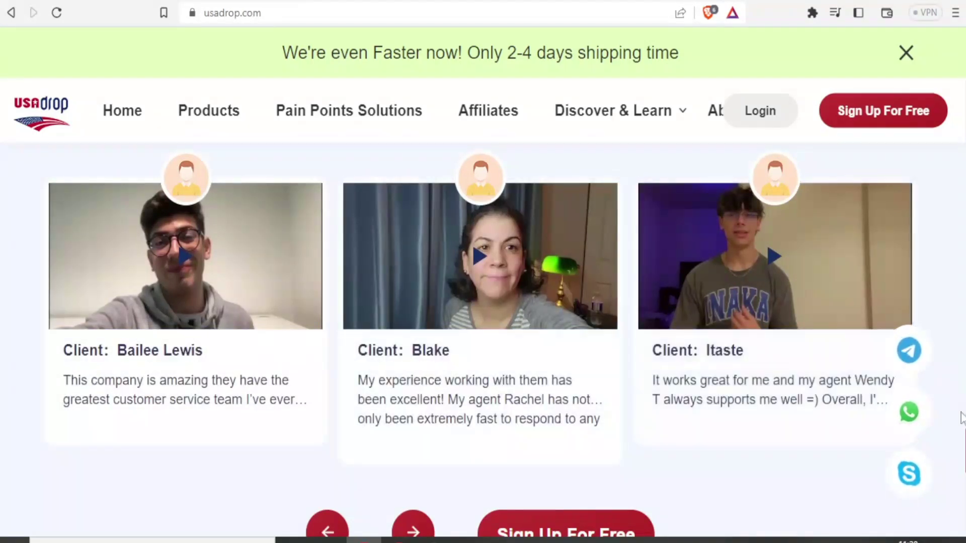
scroll(483, 340, "down", 5)
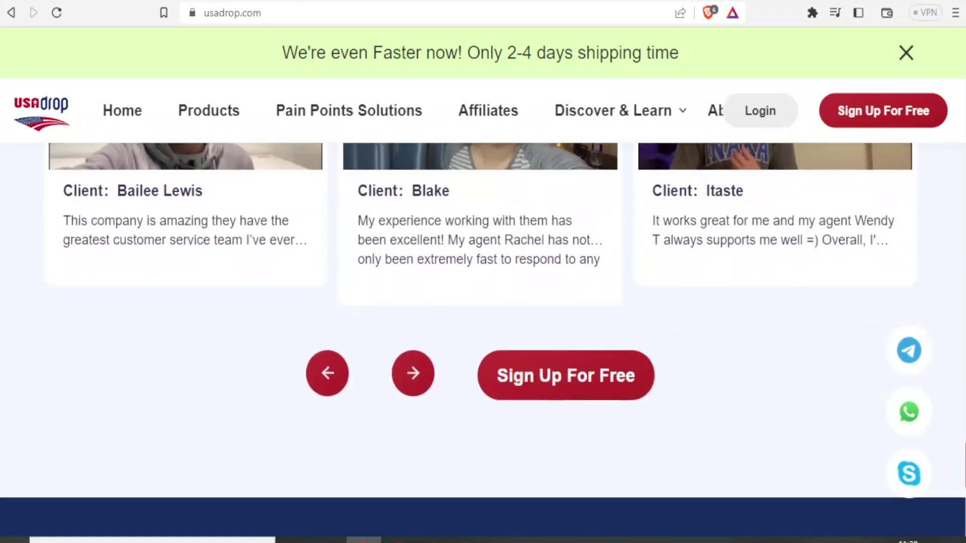
scroll(483, 340, "up", 4)
scroll(483, 340, "up", 2)
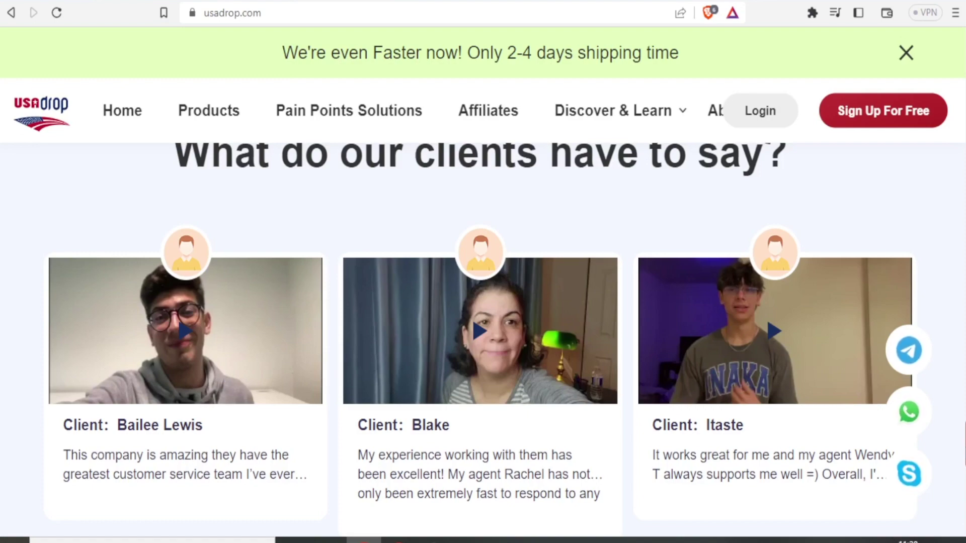
scroll(483, 340, "up", 20)
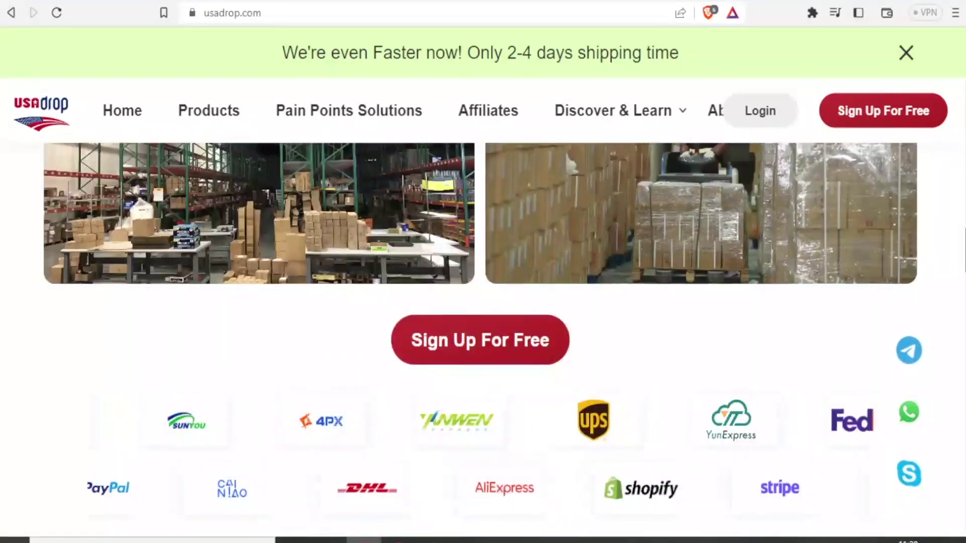
Return to the top of the homepage and start signing up for a free account
scroll(483, 340, "up", 3)
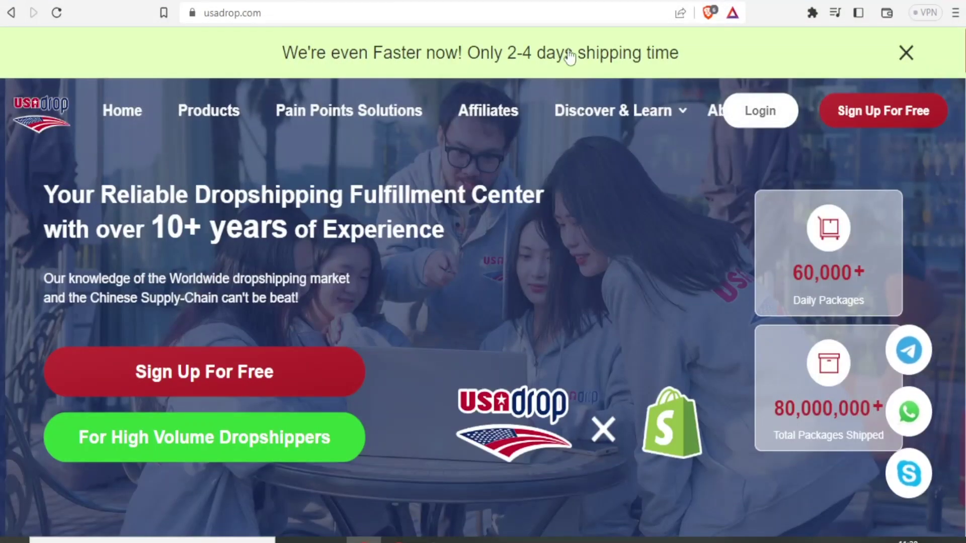
left_click(281, 14)
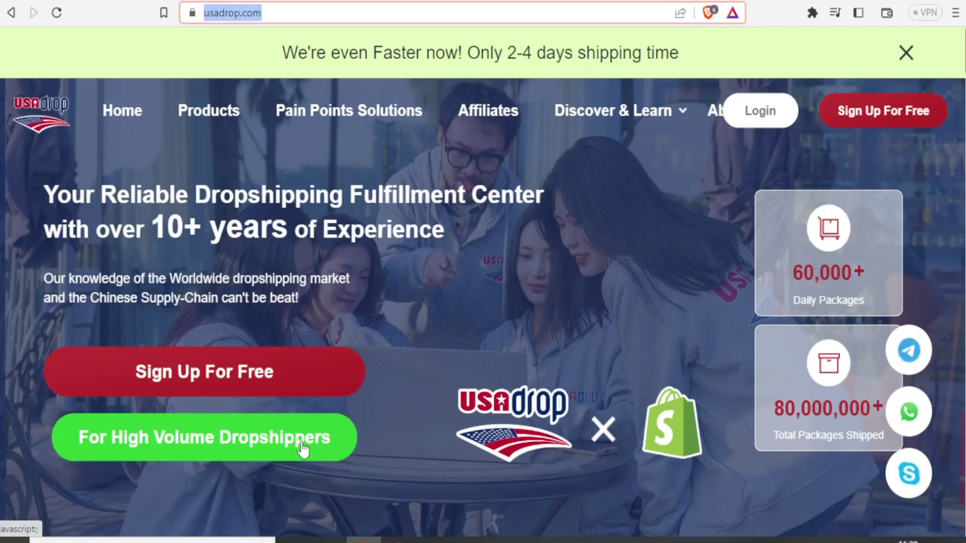
left_click(267, 377)
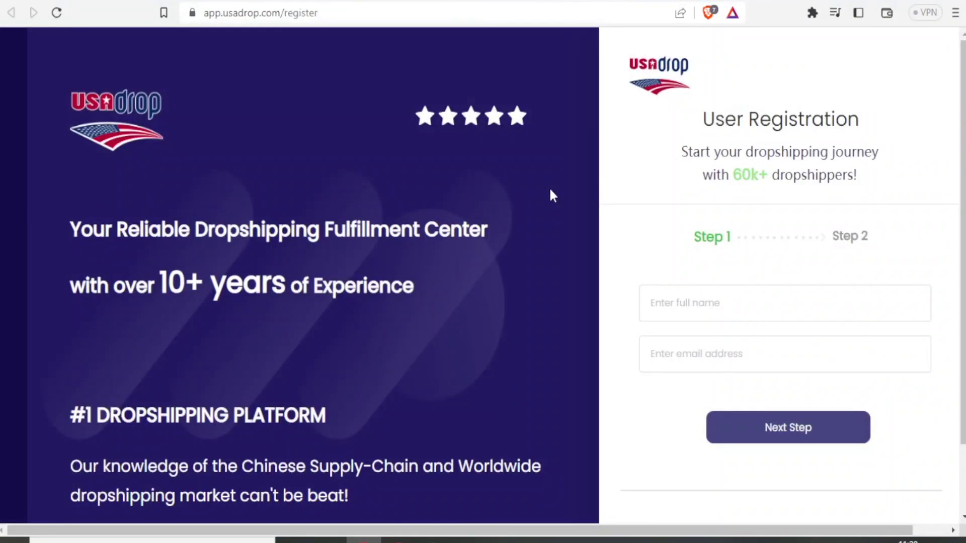
Enter the full name, set daily orders to 'Not started yet', and begin the phone number
left_click(699, 304)
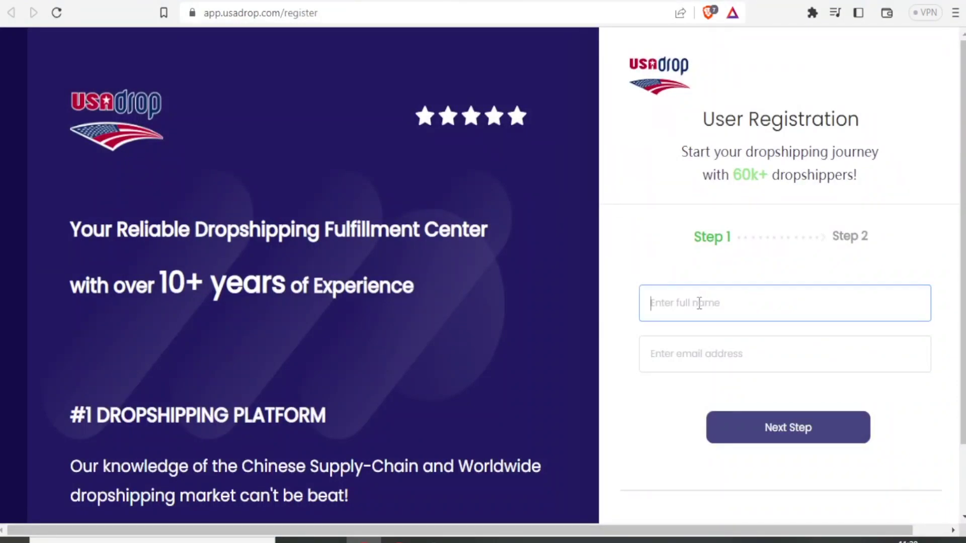
type("Njosh Net")
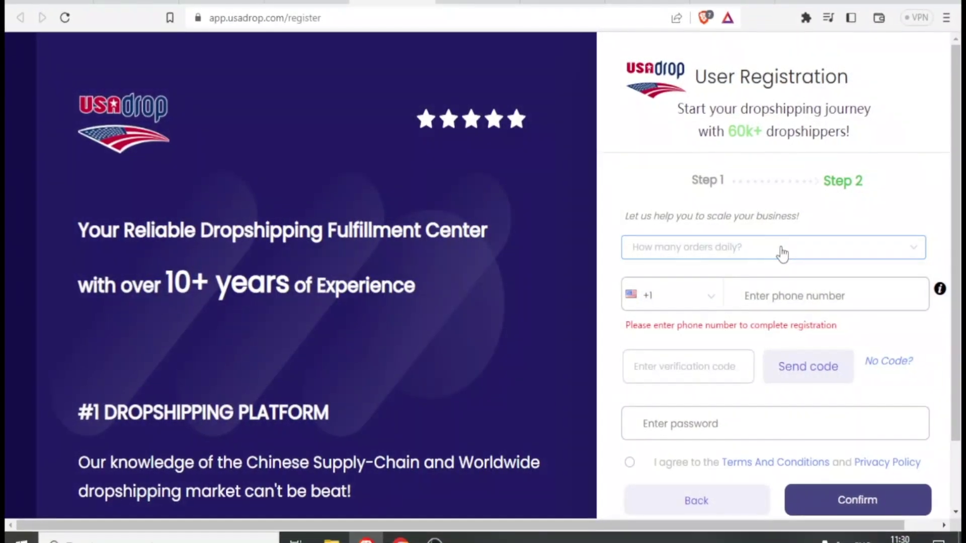
left_click(785, 253)
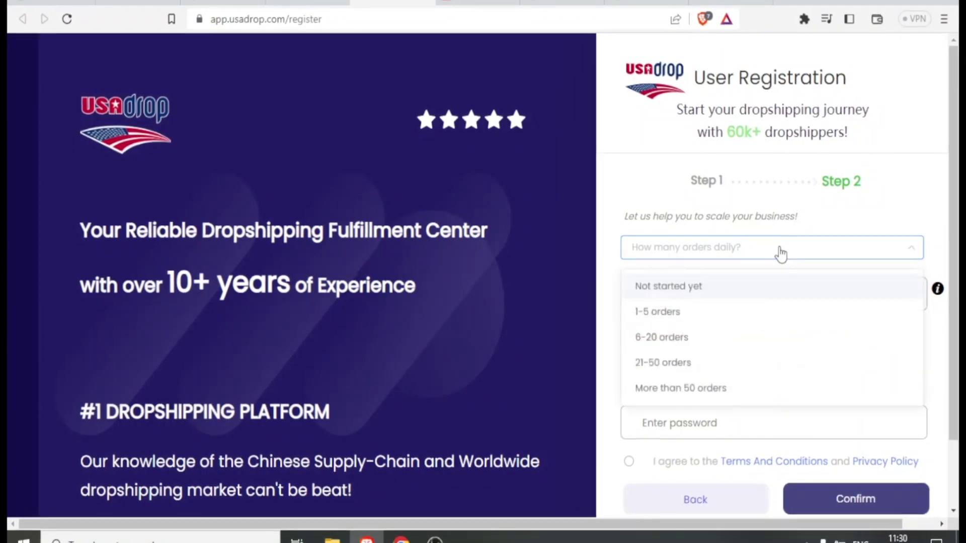
left_click(695, 292)
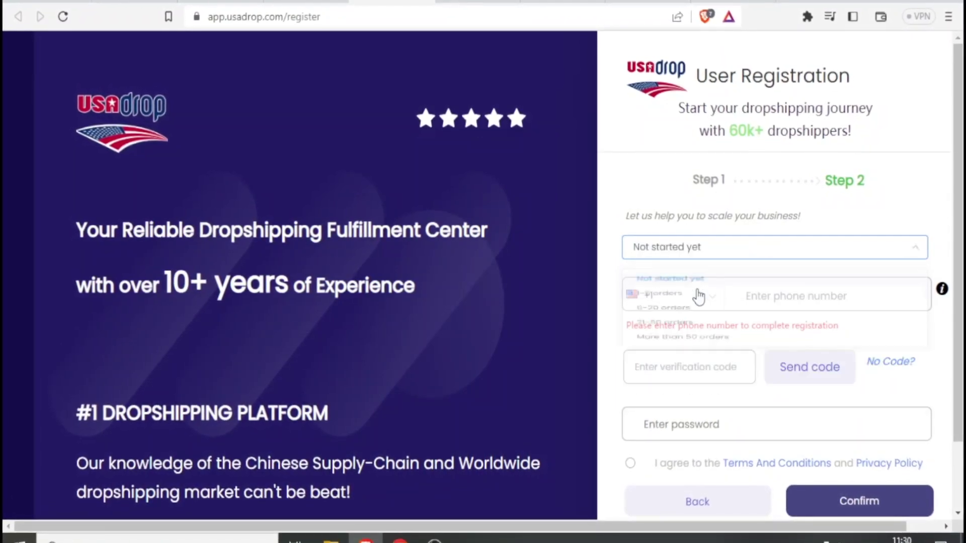
left_click(754, 296)
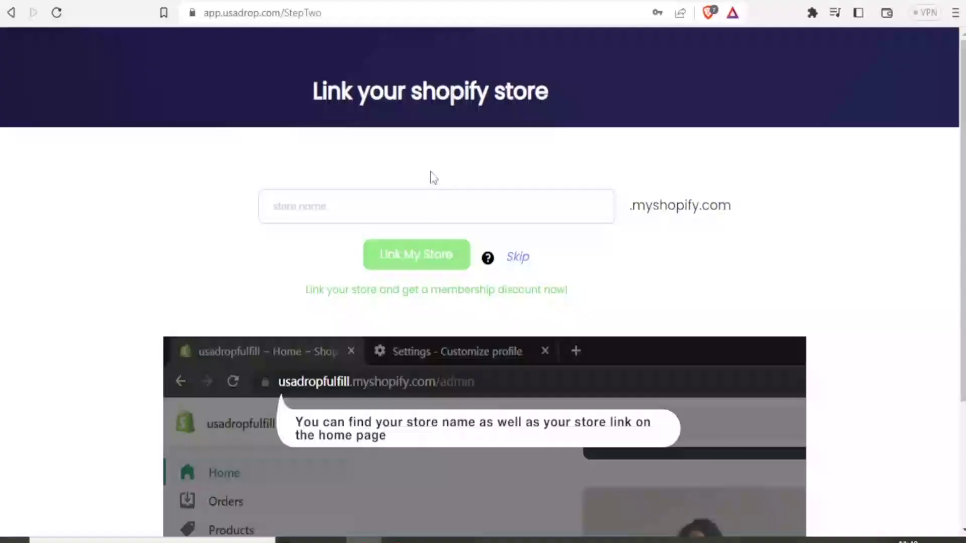
Put the cursor in the Shopify store name field on the store-link page
left_click(392, 204)
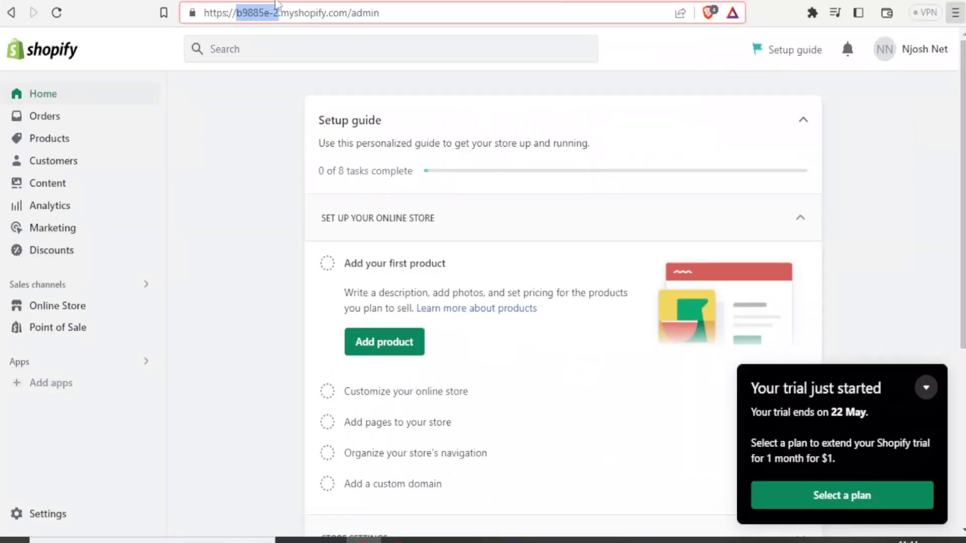
left_click(468, 13)
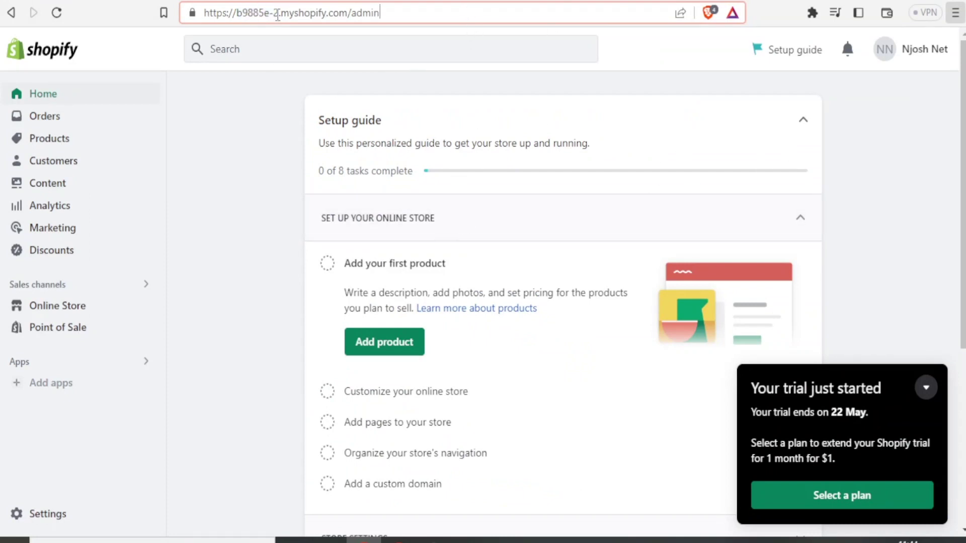
left_click_drag(278, 14, 239, 18)
key("ctrl+c")
left_click(423, 1)
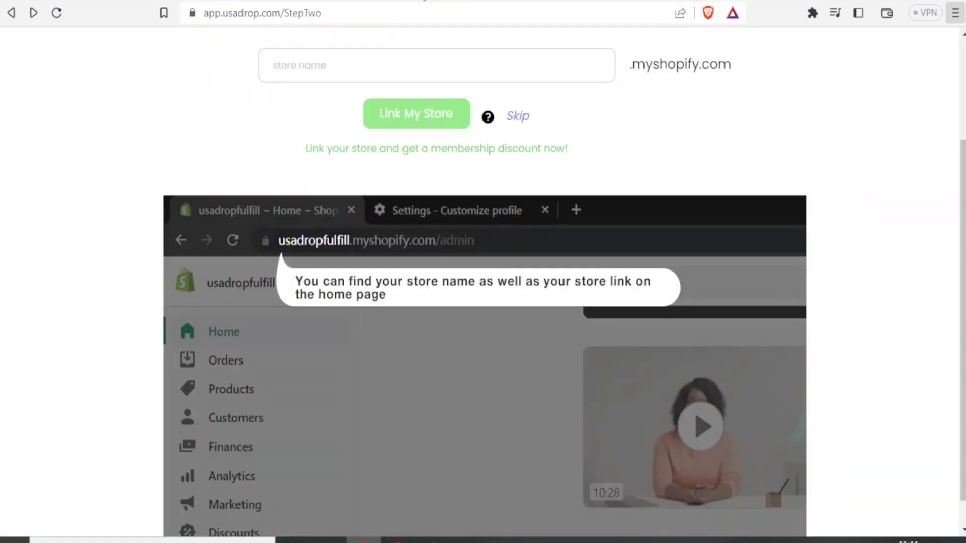
Paste the Shopify store name, link the store, and approve installing the USAdrop app
left_click(318, 64)
key("ctrl+v")
left_click(416, 115)
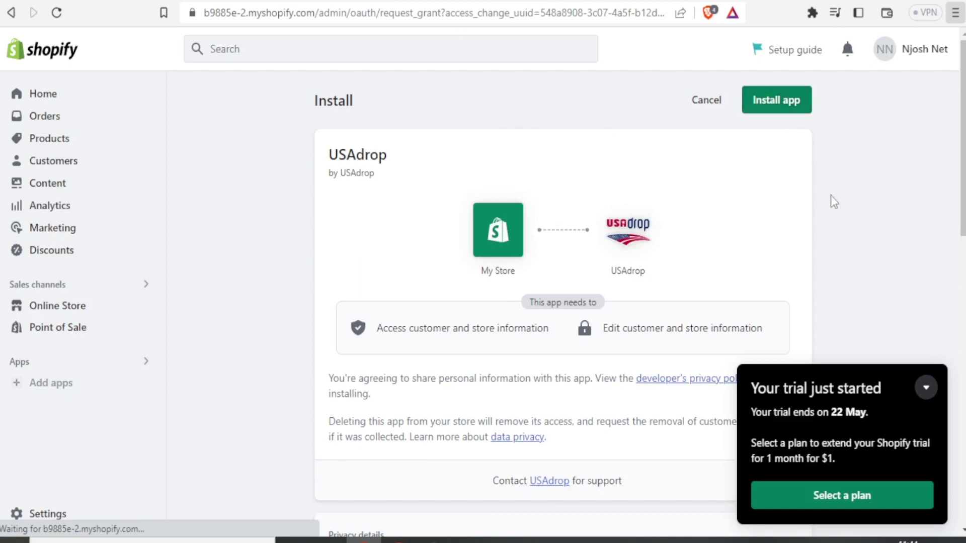
left_click(778, 100)
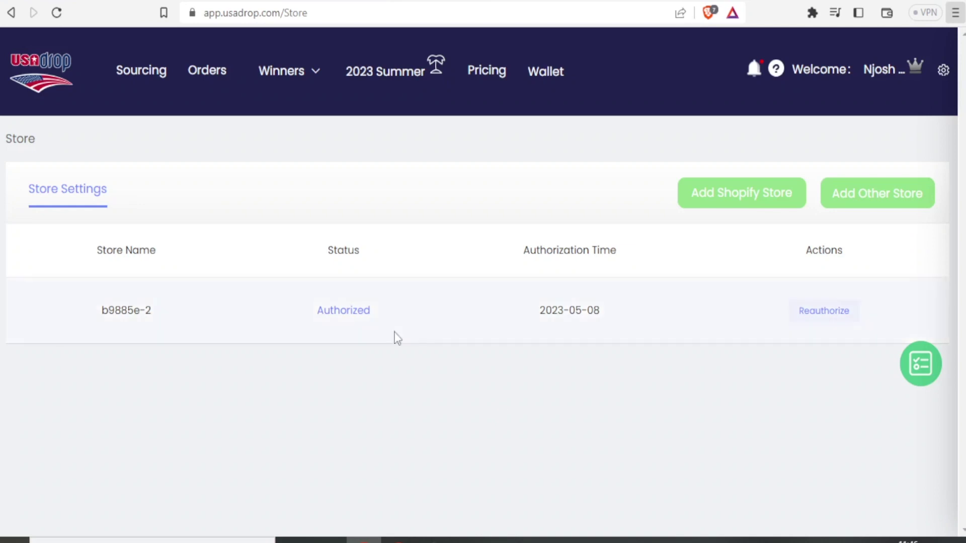
Open the Sourcing AliExpress Products form, then a new browser tab for AliExpress
left_click(152, 81)
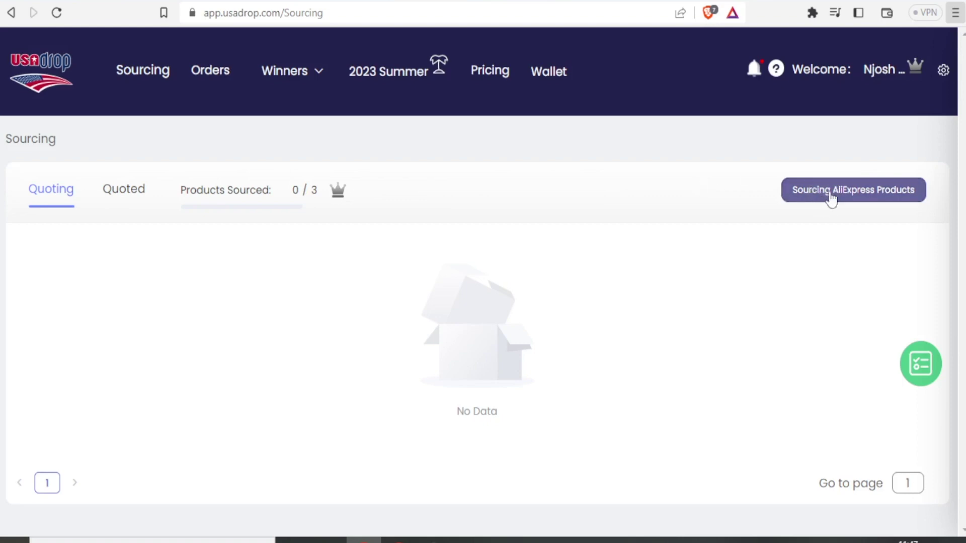
left_click(858, 200)
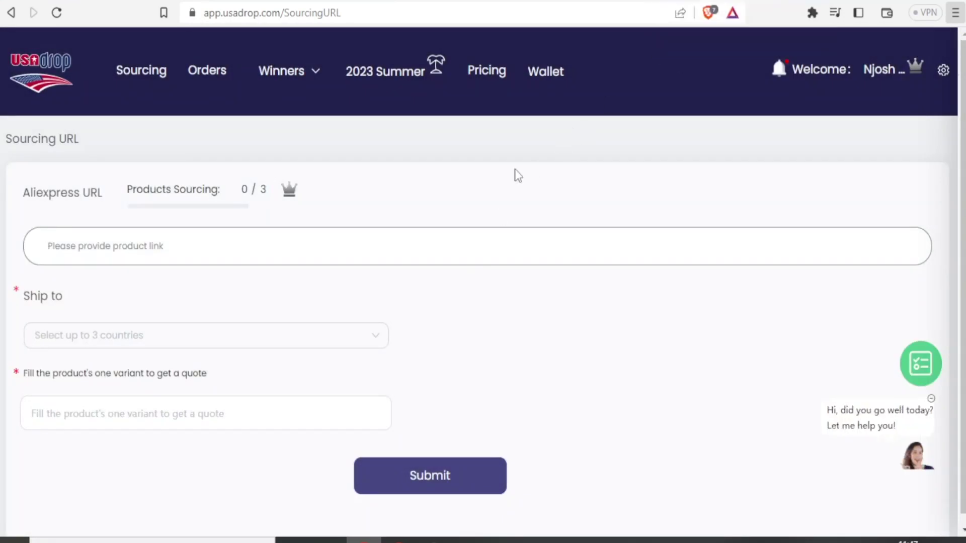
left_click(267, 251)
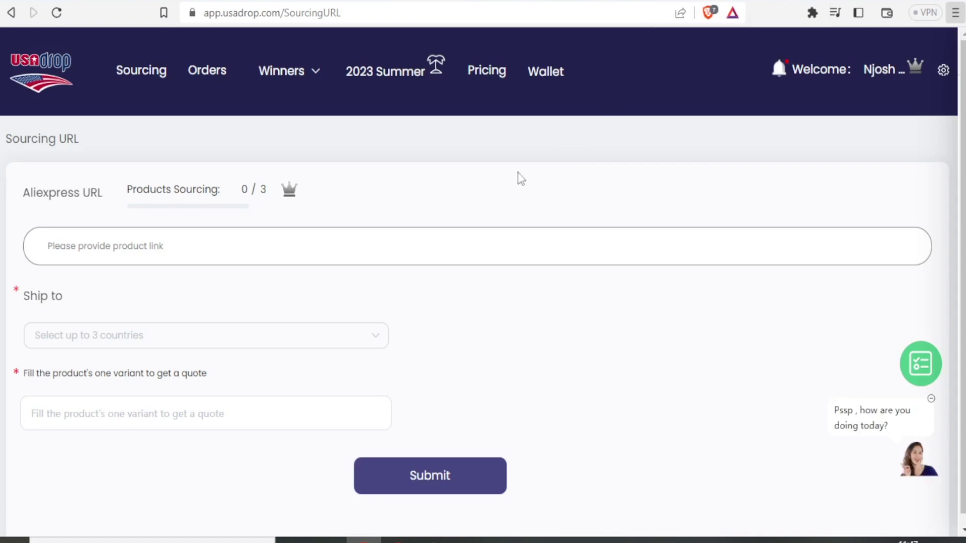
key("ctrl+t")
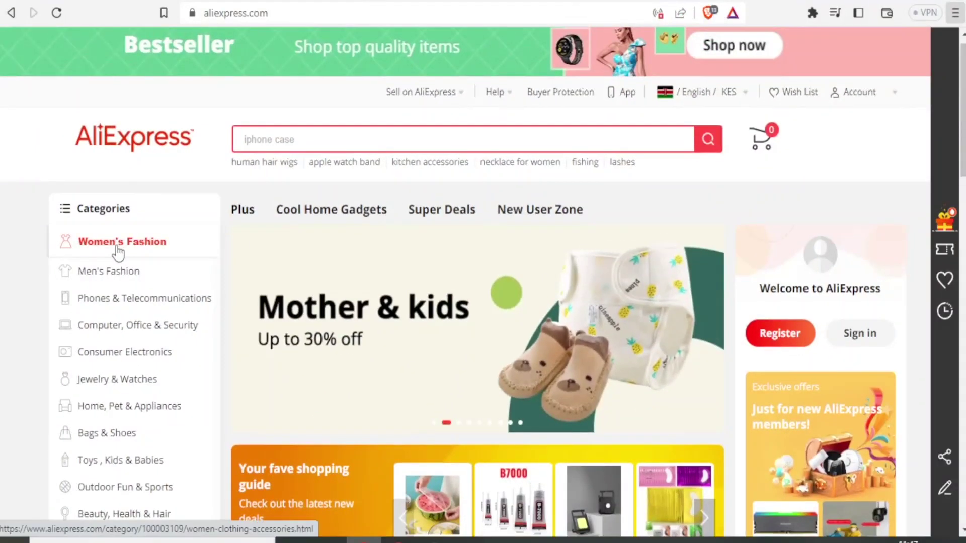
Open AliExpress's Women's Clothing category from Women's Fashion
mouse_move(119, 248)
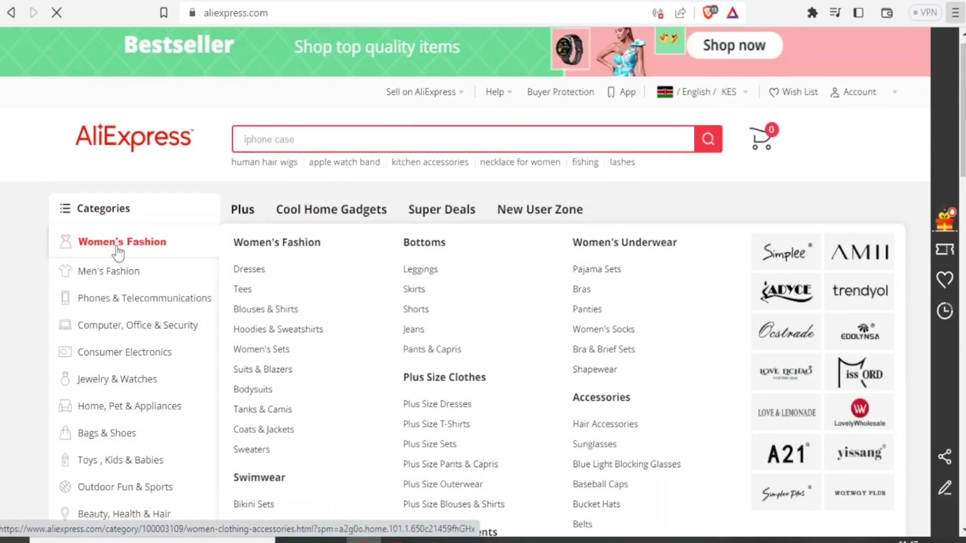
left_click(116, 245)
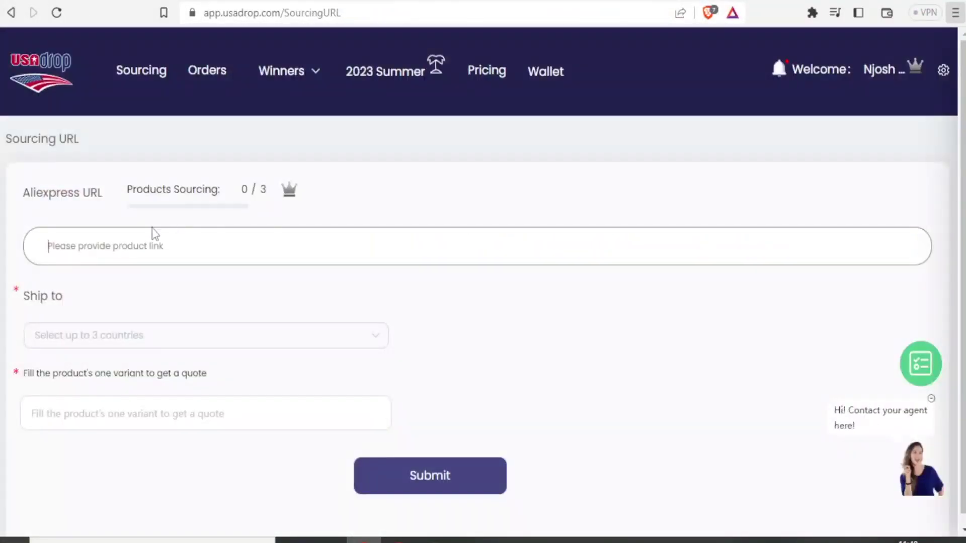
Submit a quote request for the crop-top link and variant, shipping to United States, United Kingdom and Australia
left_click(121, 253)
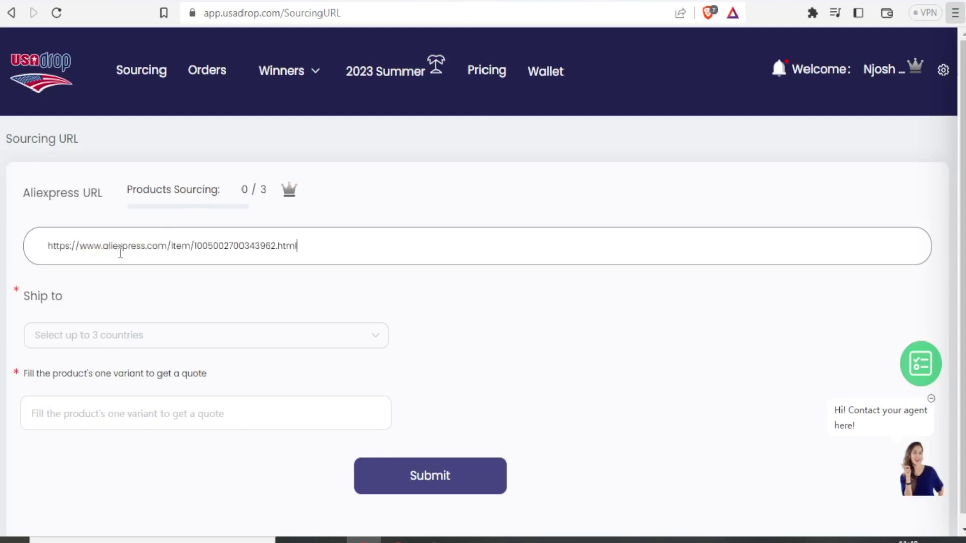
type("https://www.aliexpress.com/item/1005002700343962.html")
left_click(374, 343)
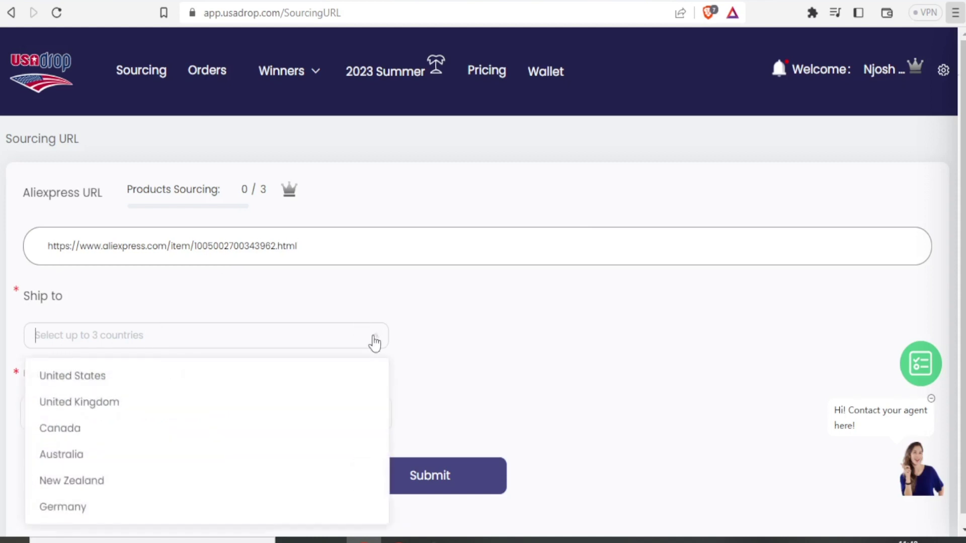
left_click(138, 389)
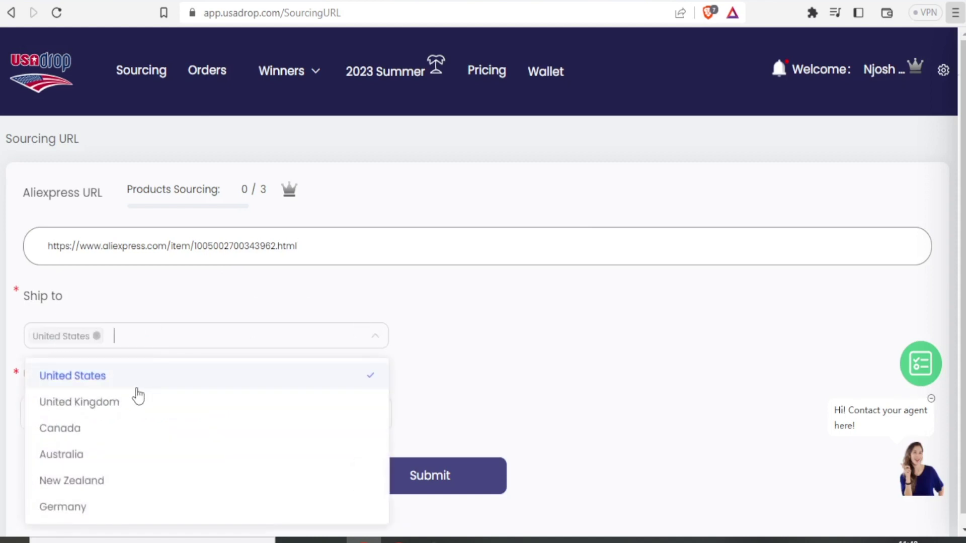
left_click(117, 405)
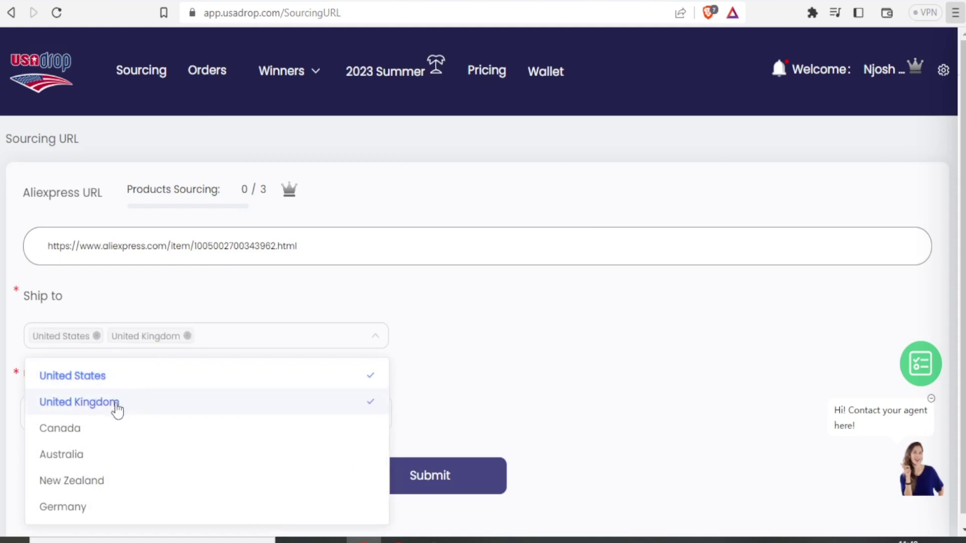
left_click(83, 455)
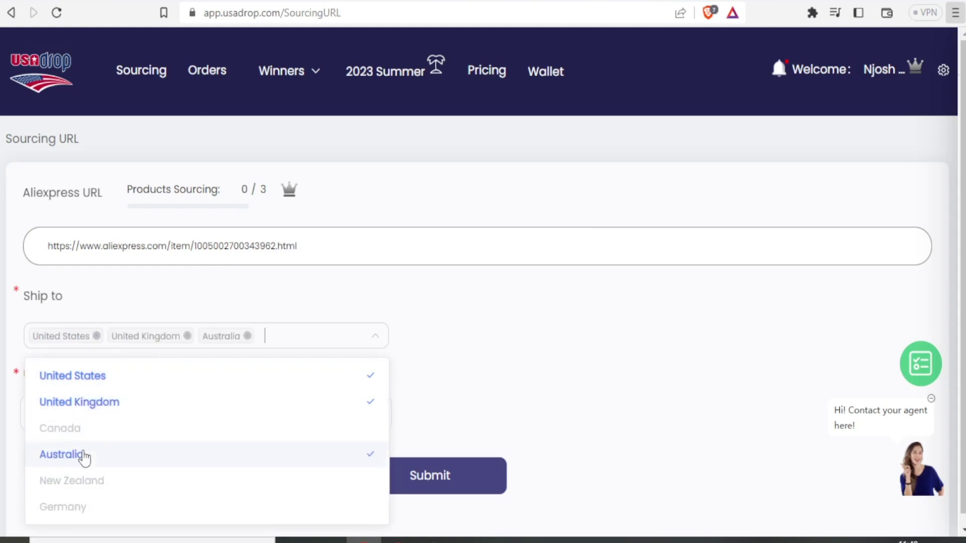
left_click(483, 329)
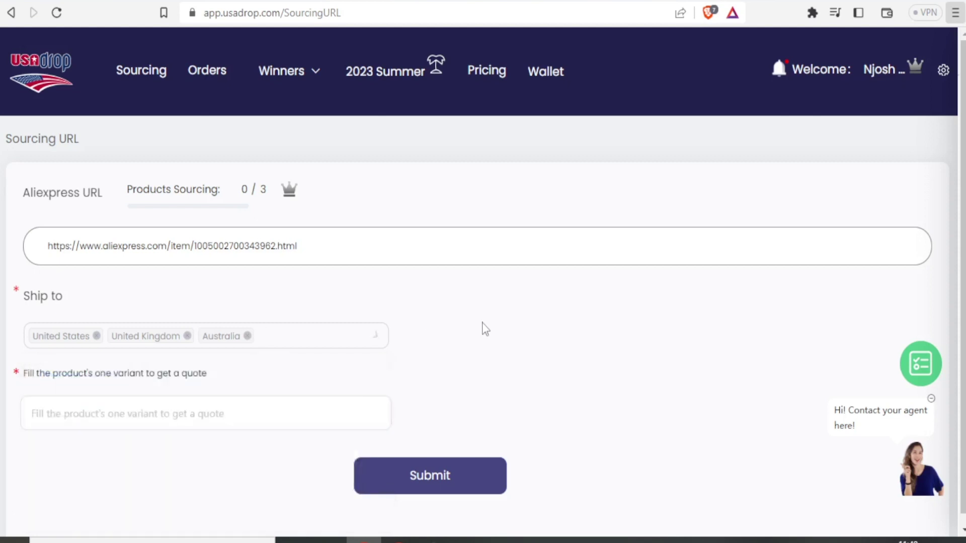
left_click(57, 411)
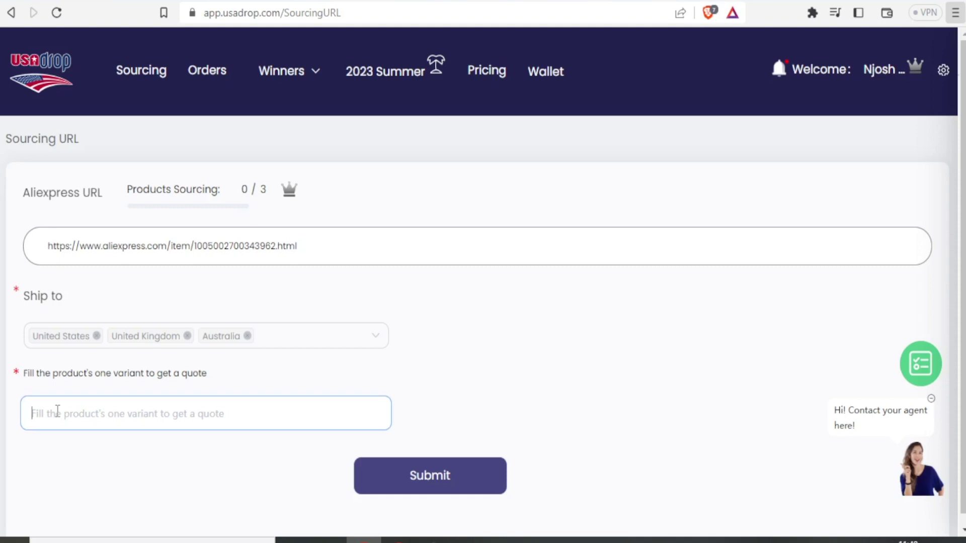
key("ctrl+v")
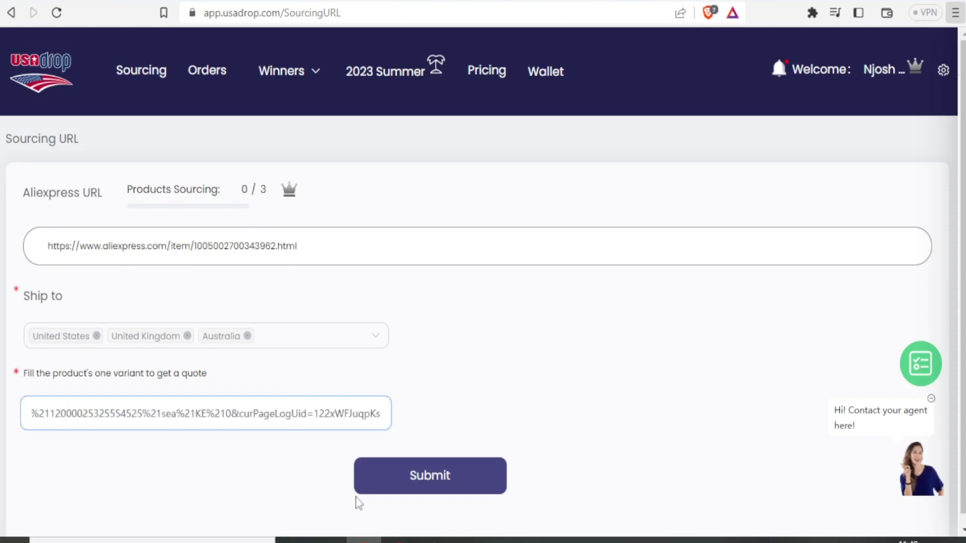
left_click(385, 492)
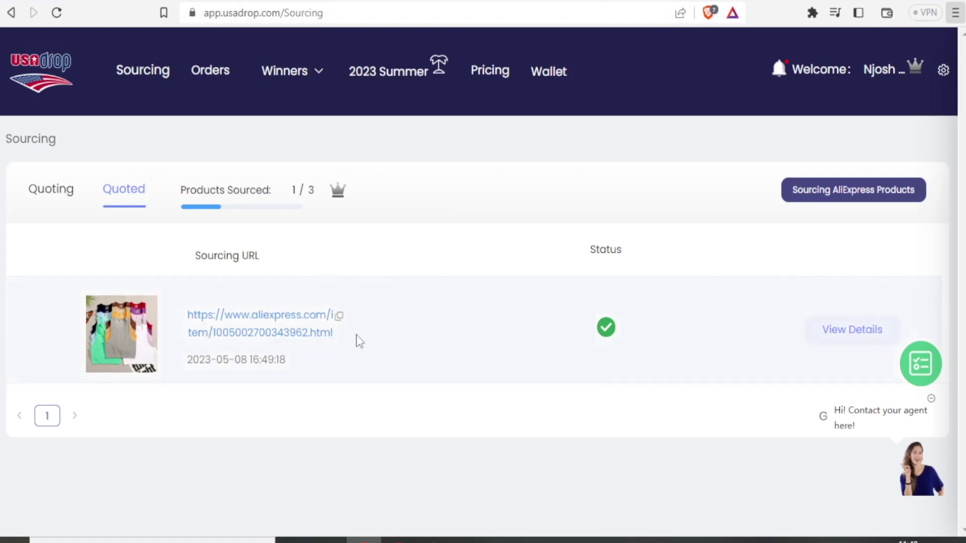
View the quoted crop top's details and import it into the Import List
left_click(855, 333)
scroll(853, 336, "down", 5)
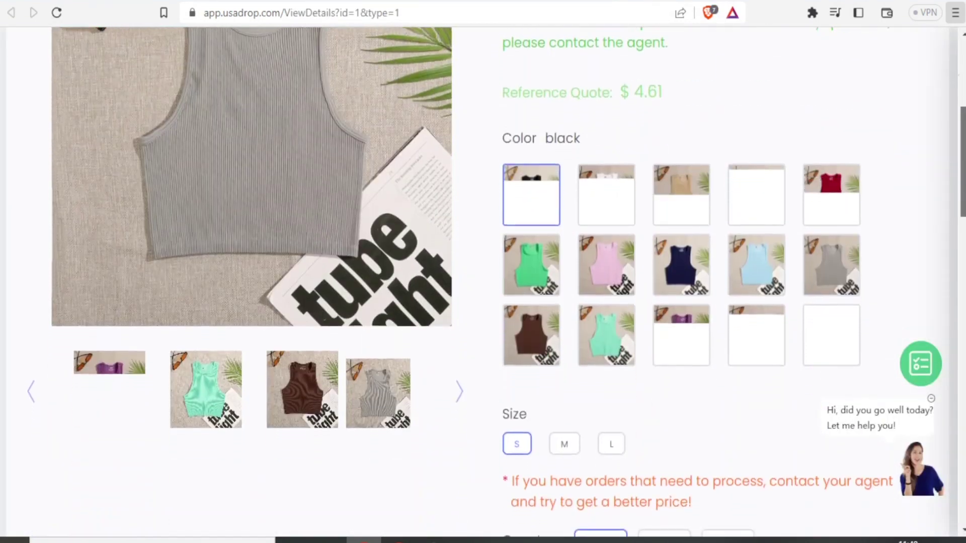
scroll(544, 201, "down", 1)
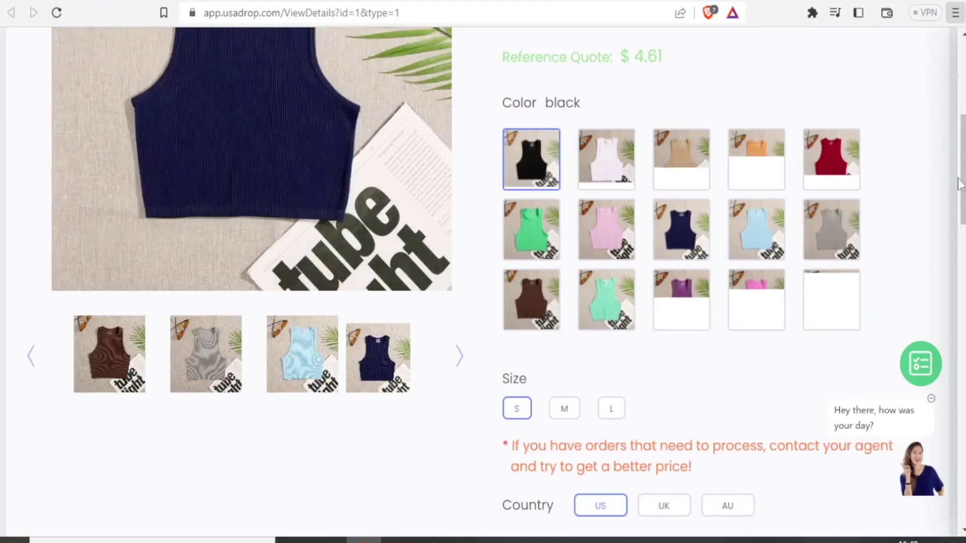
scroll(589, 227, "up", 7)
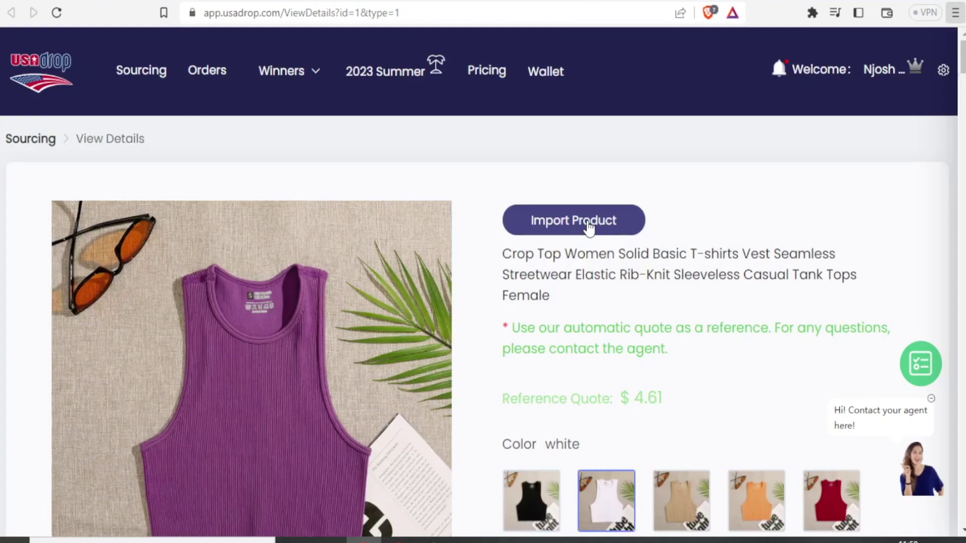
left_click(588, 228)
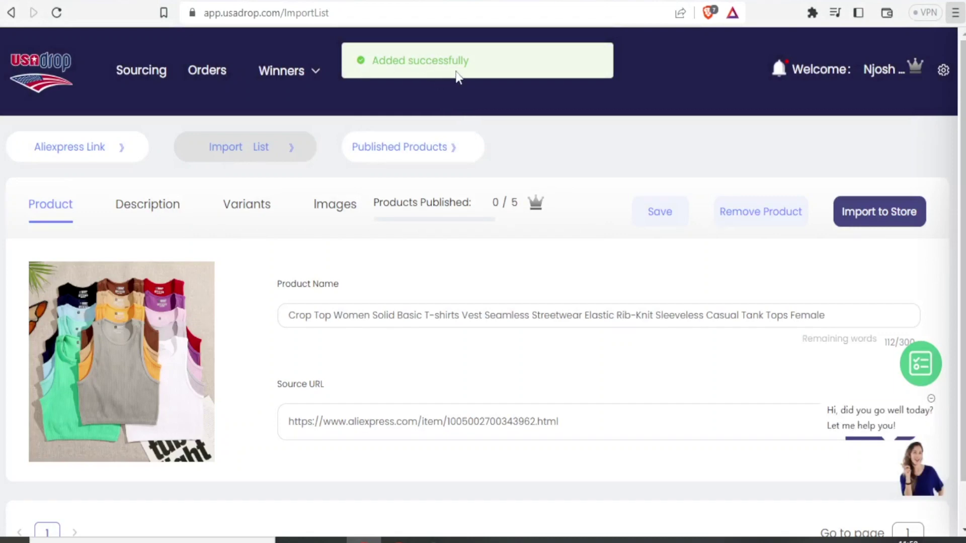
Replace 'Multicolor' after Color: in the crop top description with 'mono clour'
scroll(683, 274, "down", 1)
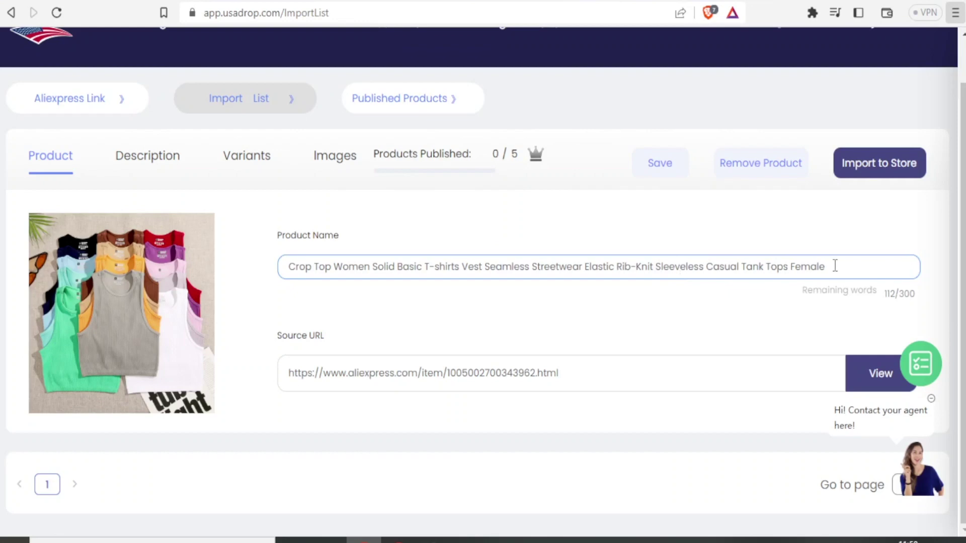
left_click_drag(835, 266, 250, 272)
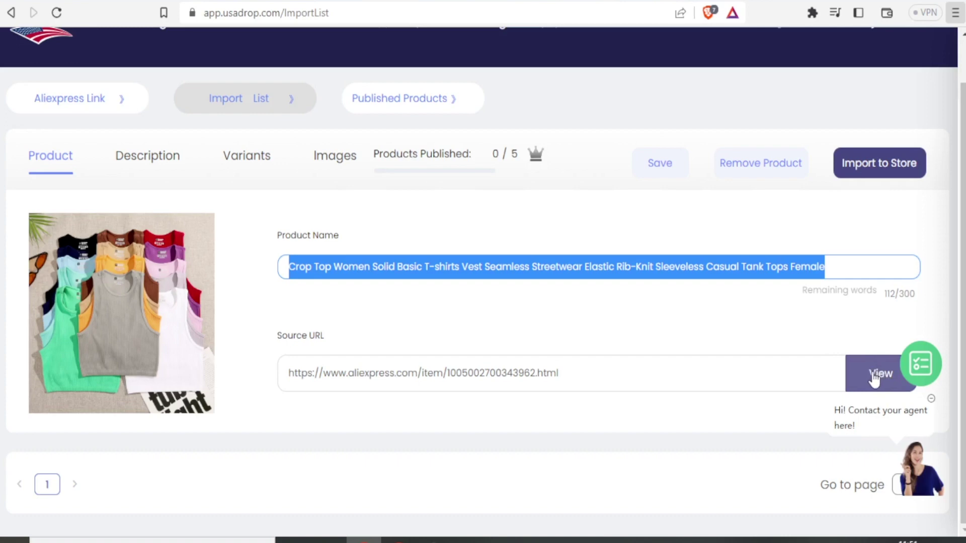
left_click(132, 170)
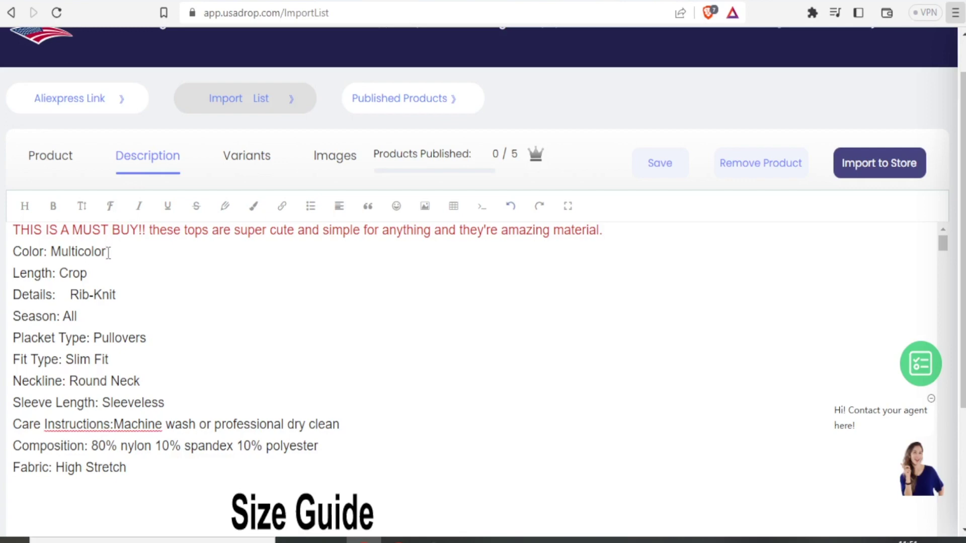
key("BackSpace")
key("BackSpace")
key("BackSpace")
key("BackSpace")
key("BackSpace")
key("BackSpace")
key("BackSpace")
key("BackSpace")
type("mono clour")
mouse_move(112, 337)
left_mouse_down()
mouse_move(12, 294)
mouse_move(128, 338)
left_mouse_up()
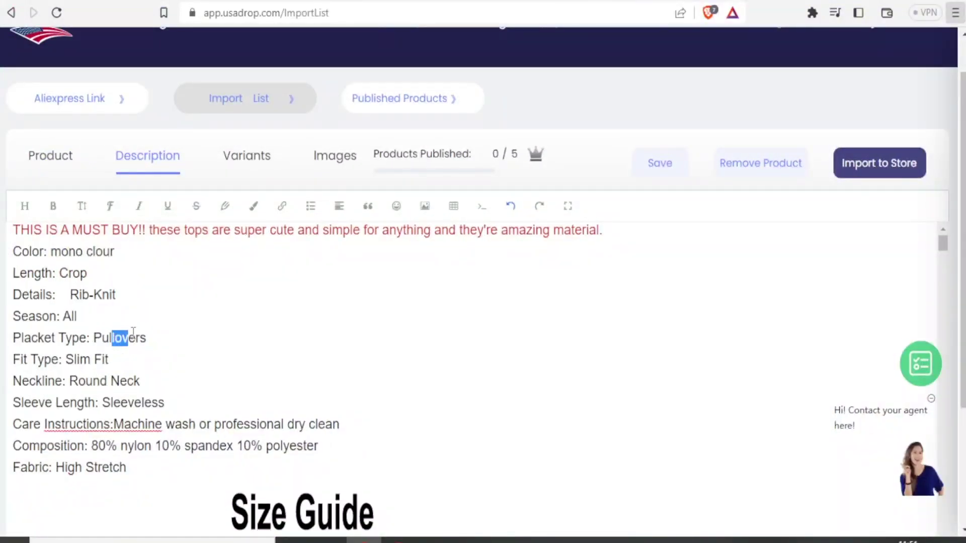
left_click(248, 167)
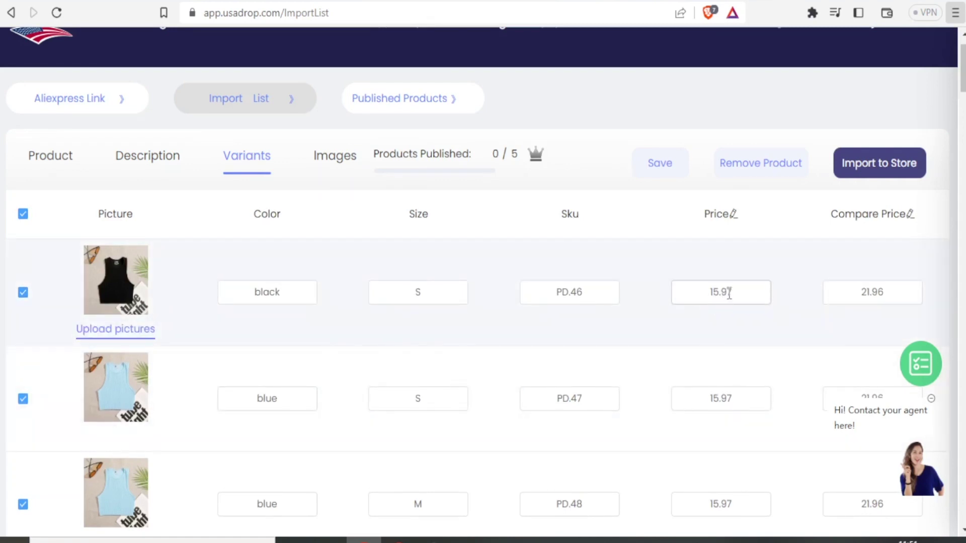
Change the black size S crop-top variant's price from 15.97 to 17.59
left_click_drag(732, 292, 700, 292)
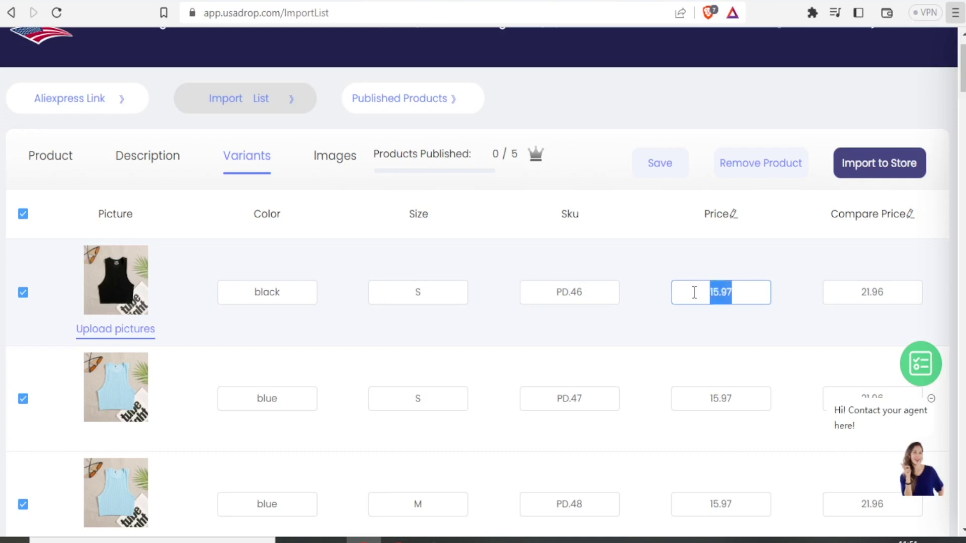
type("17.59")
left_click(859, 315)
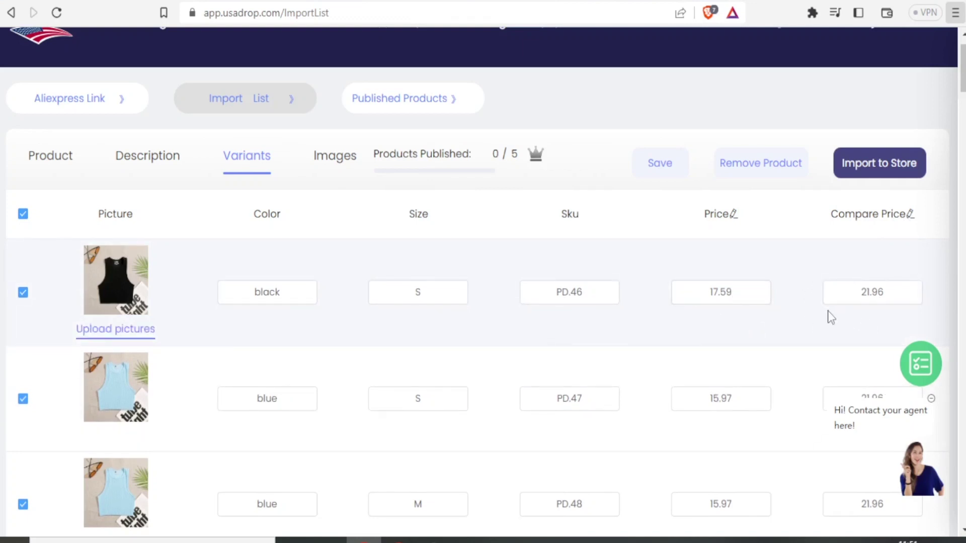
left_click(342, 164)
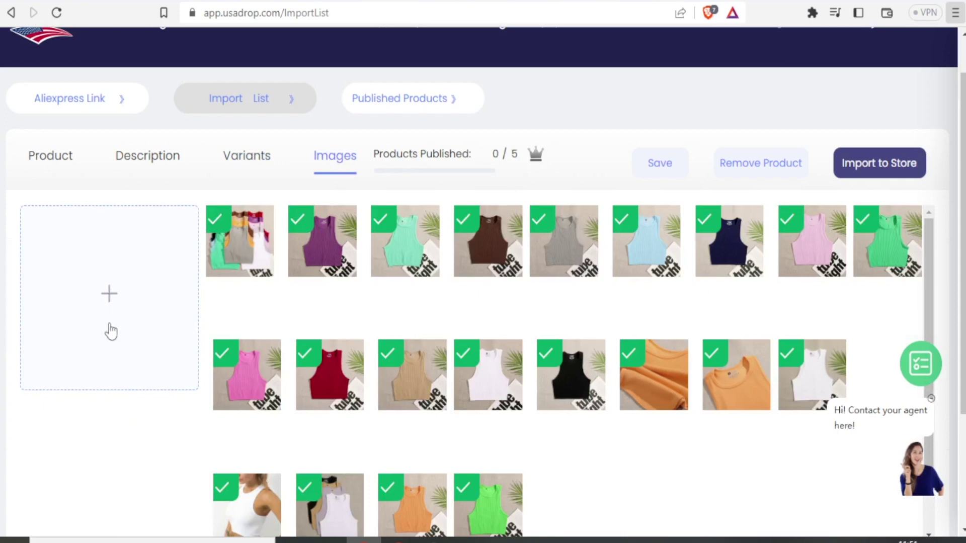
Uncheck the purple tank top photo and save the crop top's edits
left_click(303, 229)
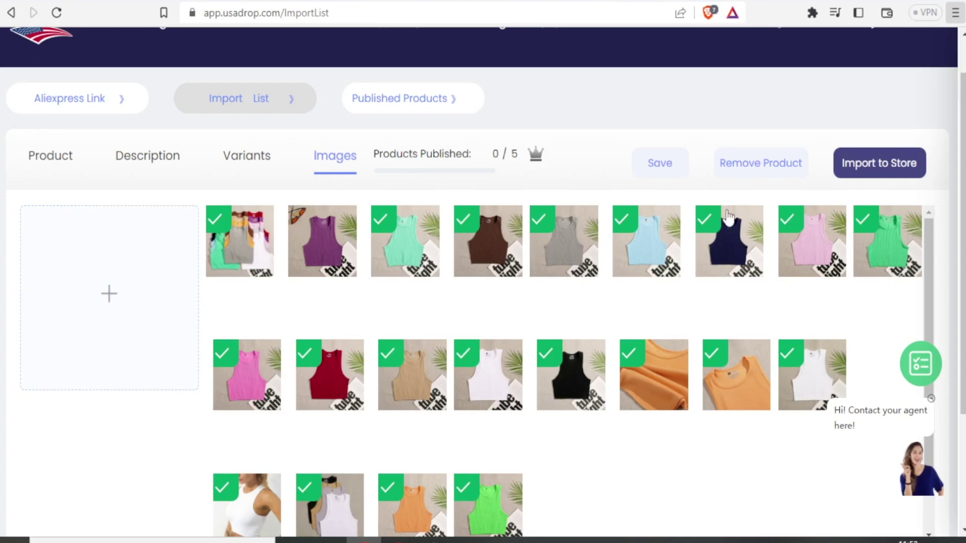
left_click(654, 171)
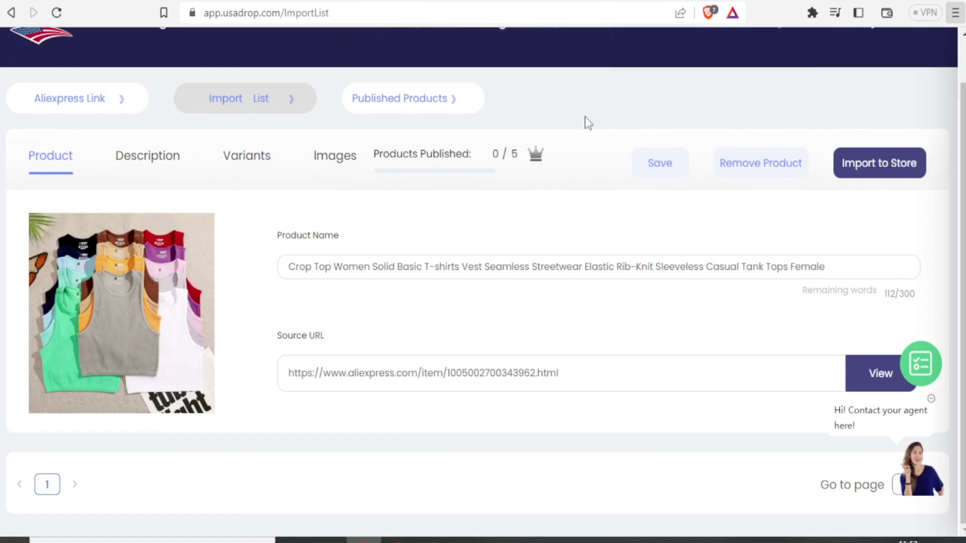
scroll(956, 60, "up", 2)
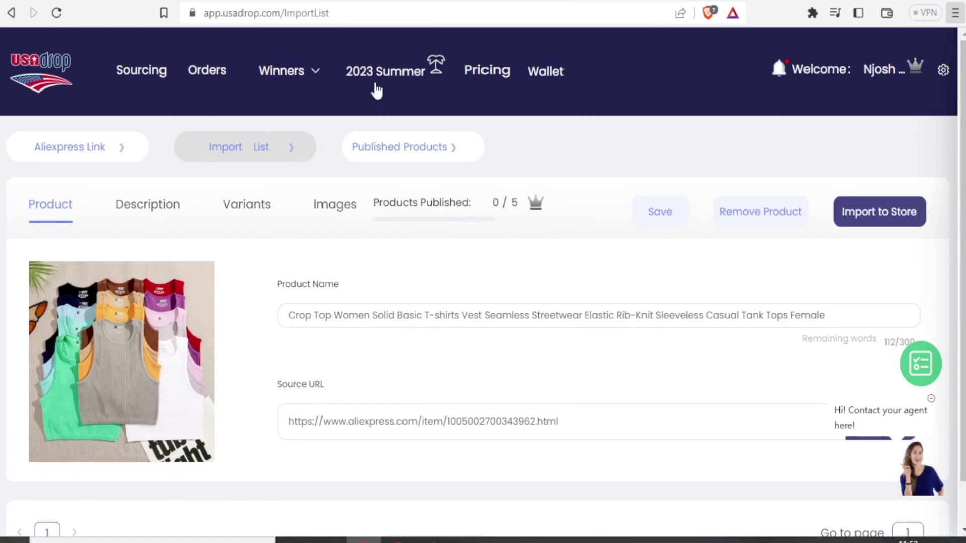
Go to the Orders page, which lists no orders and 0 / 50 fulfilled
left_click(217, 84)
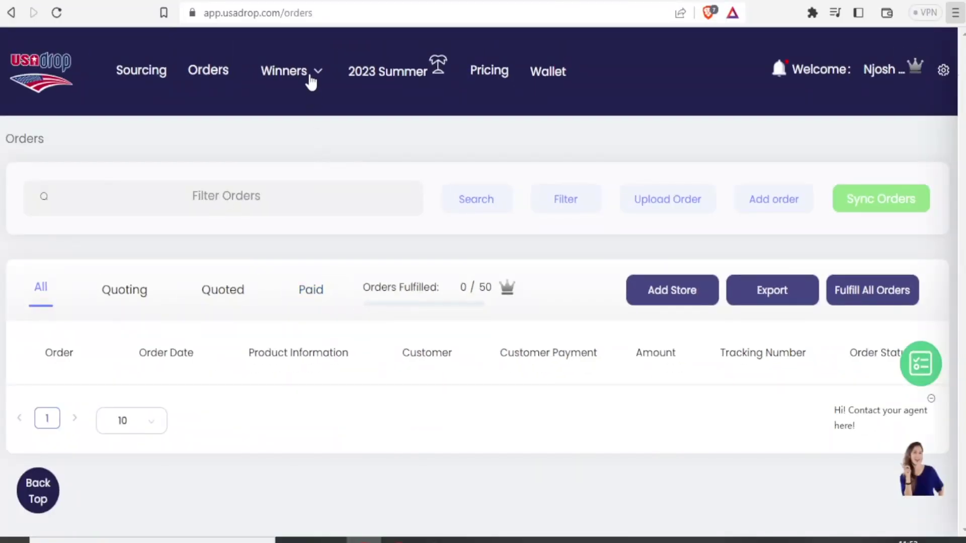
mouse_move(309, 79)
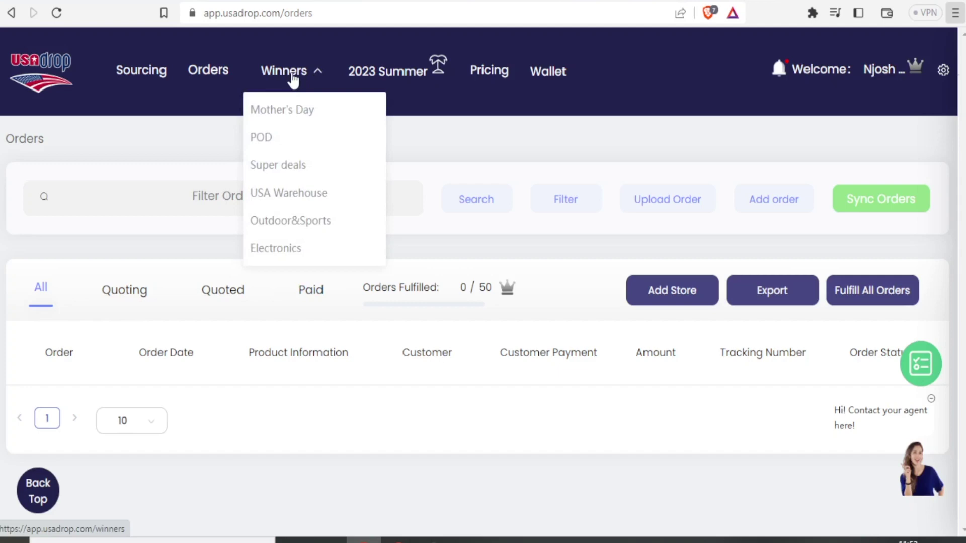
Browse Winners, view This Month's Winners, then return to Past Winners like the Flying Saucer Ball
left_click(291, 73)
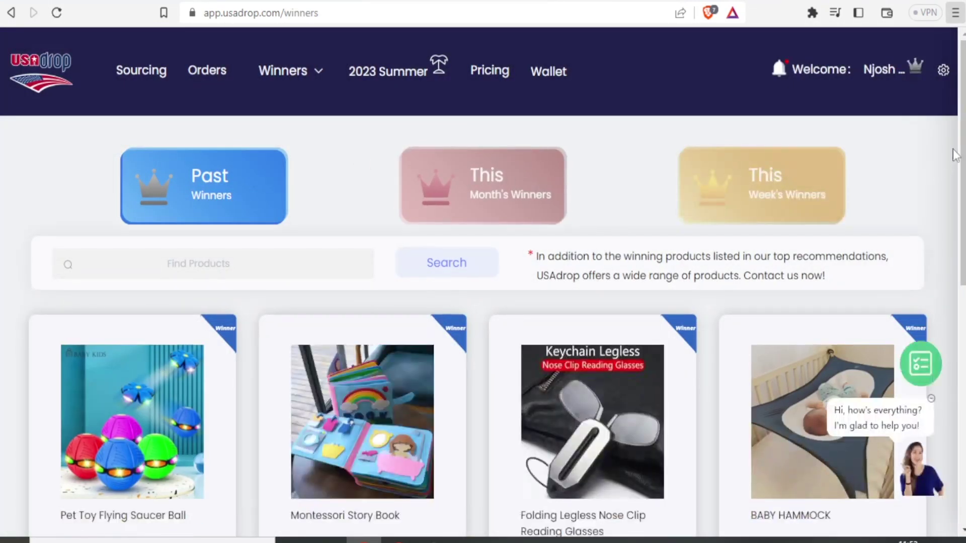
left_click_drag(953, 149, 955, 230)
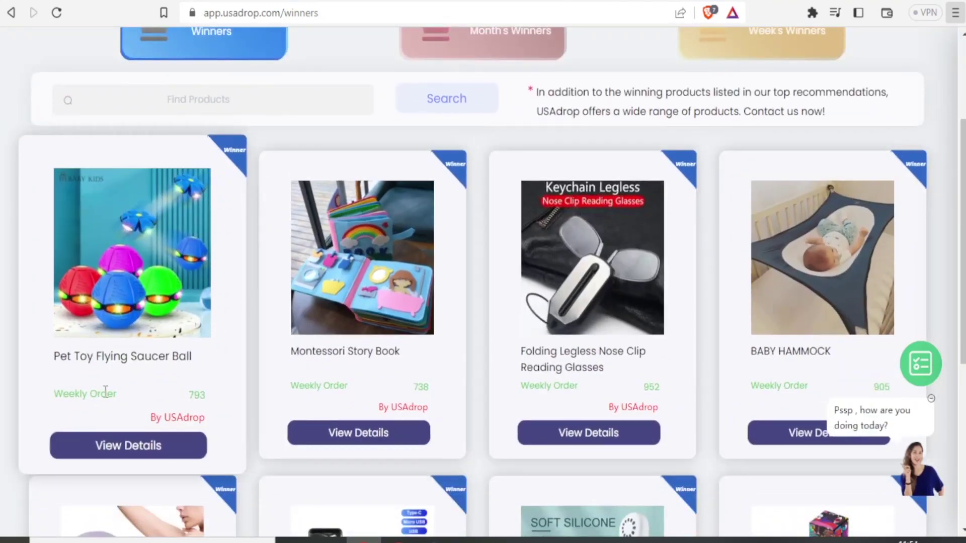
left_click_drag(962, 251, 963, 184)
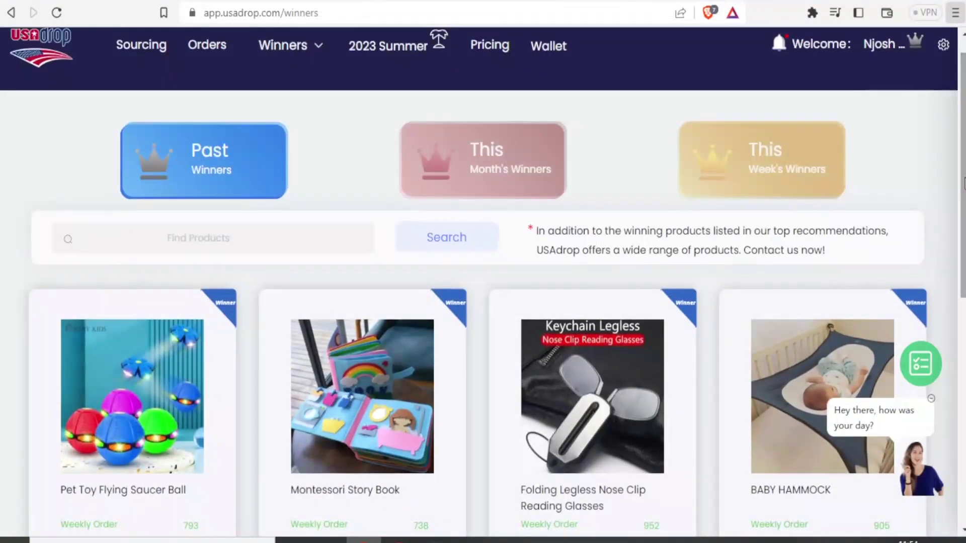
left_click(514, 160)
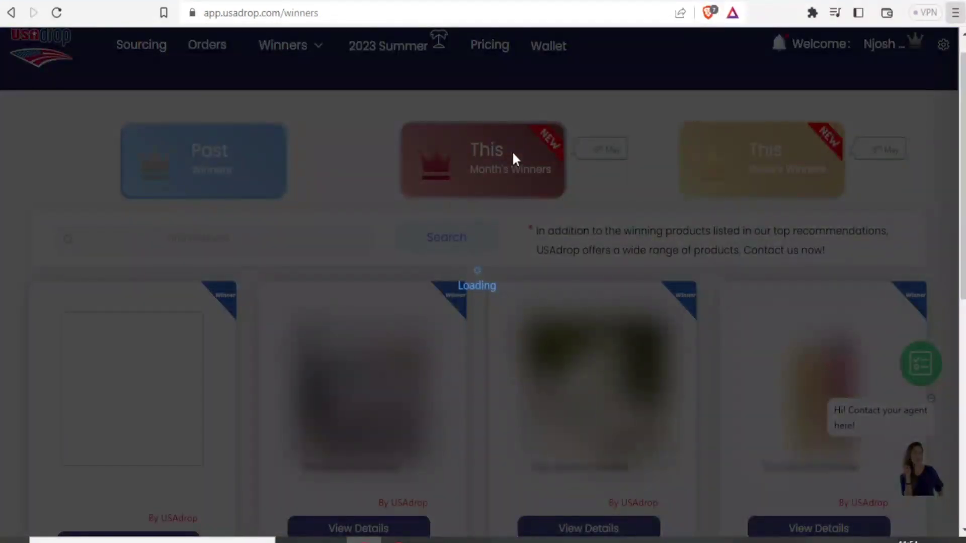
scroll(537, 185, "down", 1)
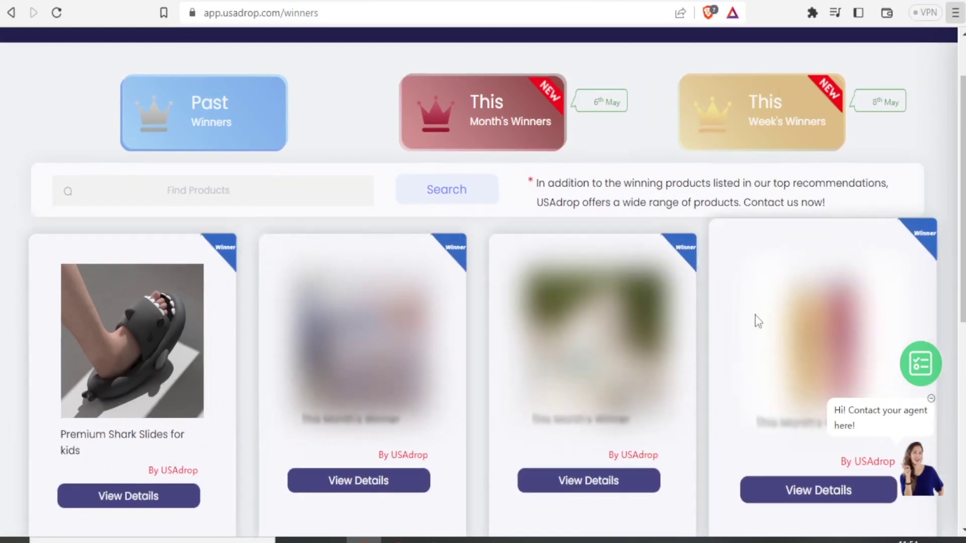
left_click(190, 141)
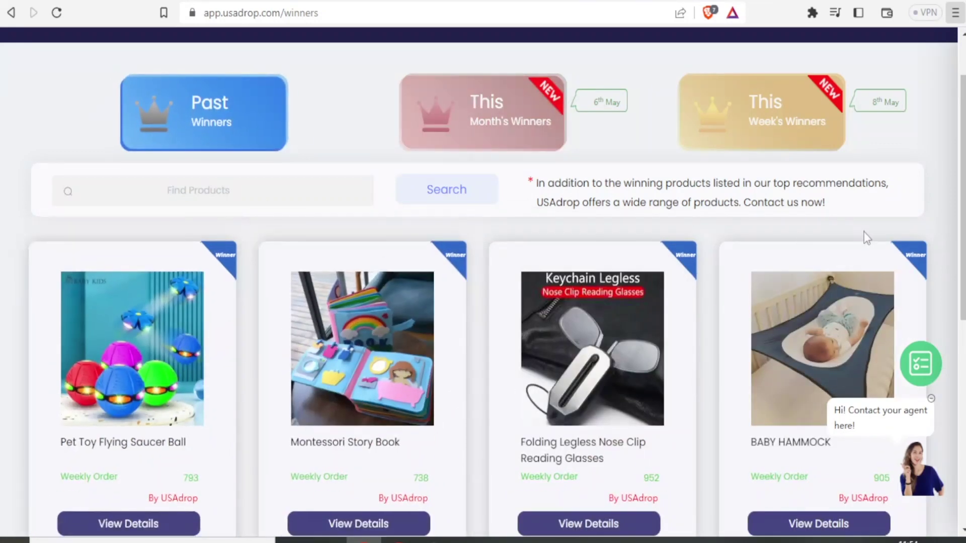
scroll(286, 296, "down", 4)
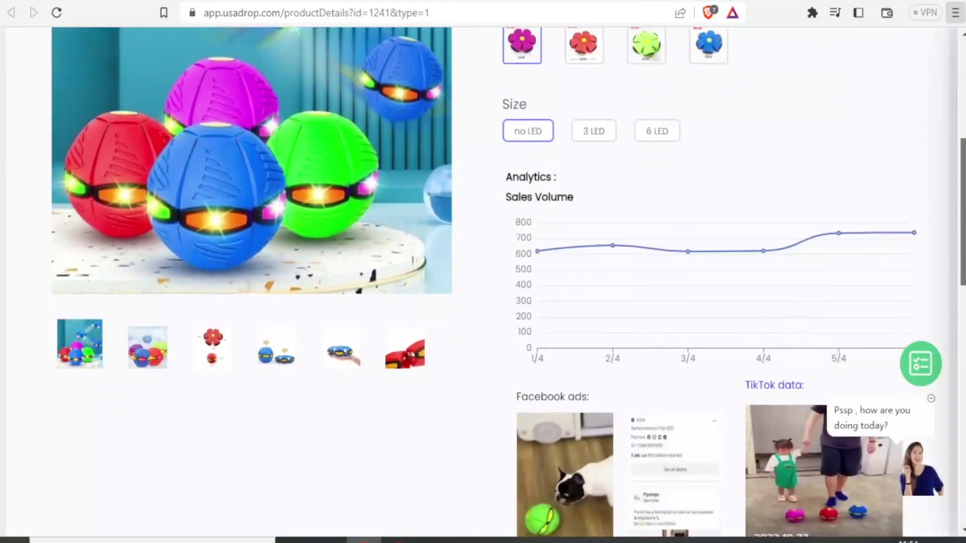
Review the Pet Toy Flying Saucer Ball details page and import the product
scroll(483, 281, "down", 5)
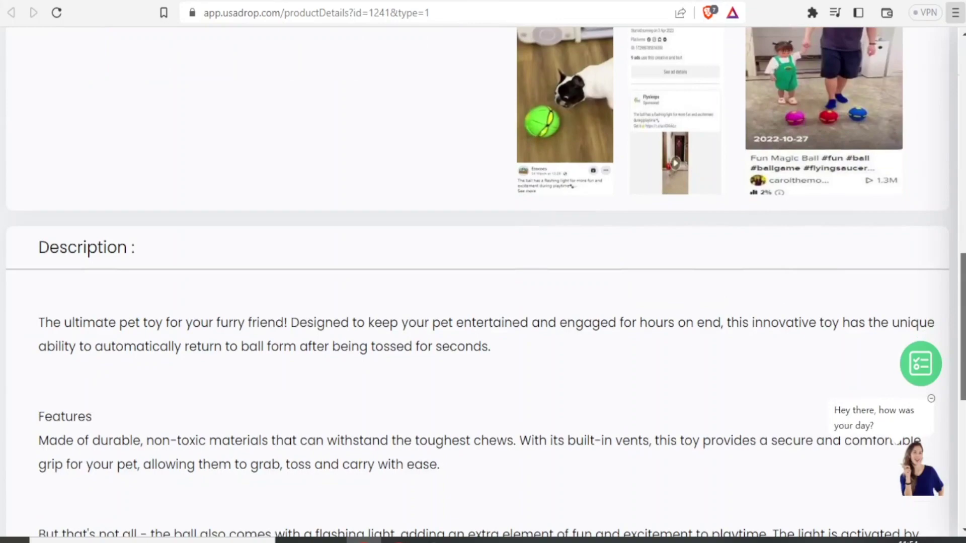
scroll(483, 282, "up", 10)
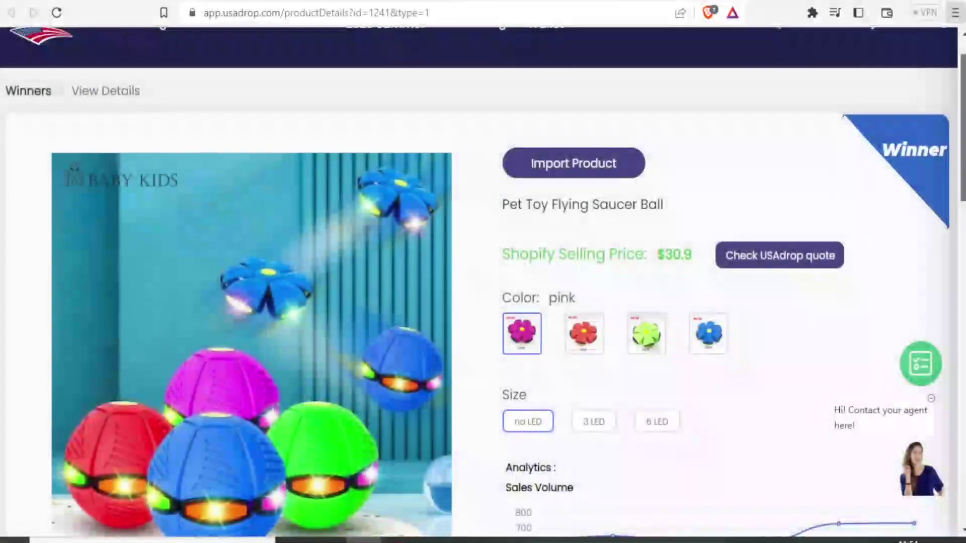
scroll(483, 281, "down", 1)
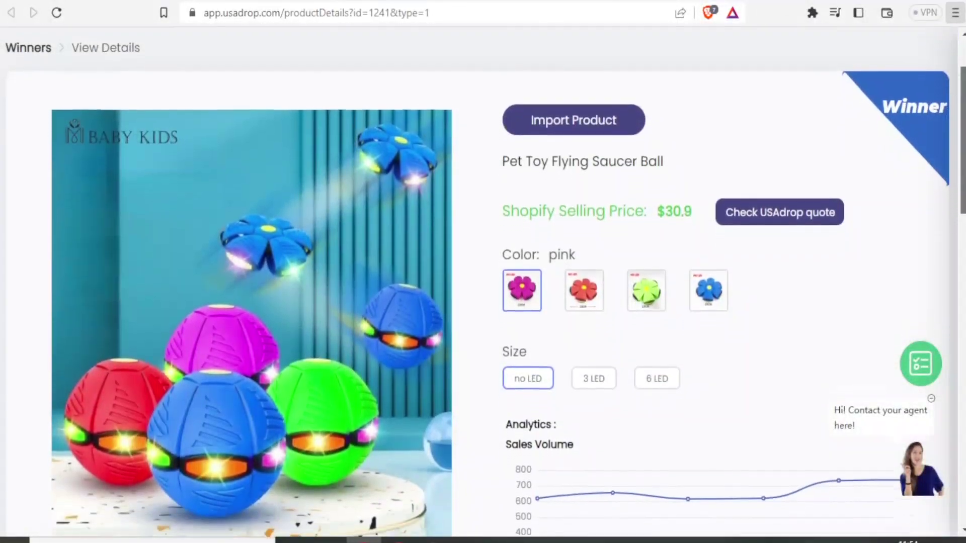
scroll(483, 282, "down", 1)
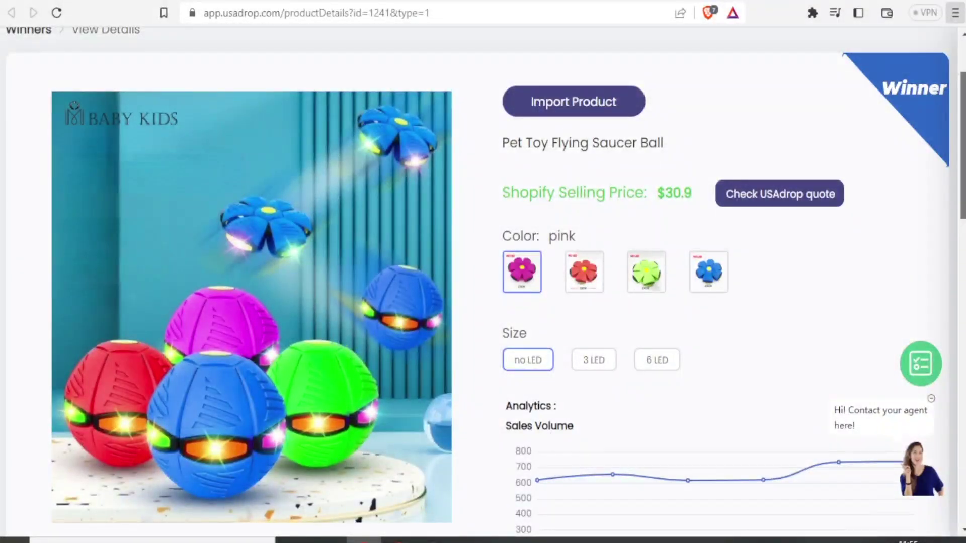
scroll(482, 282, "down", 2)
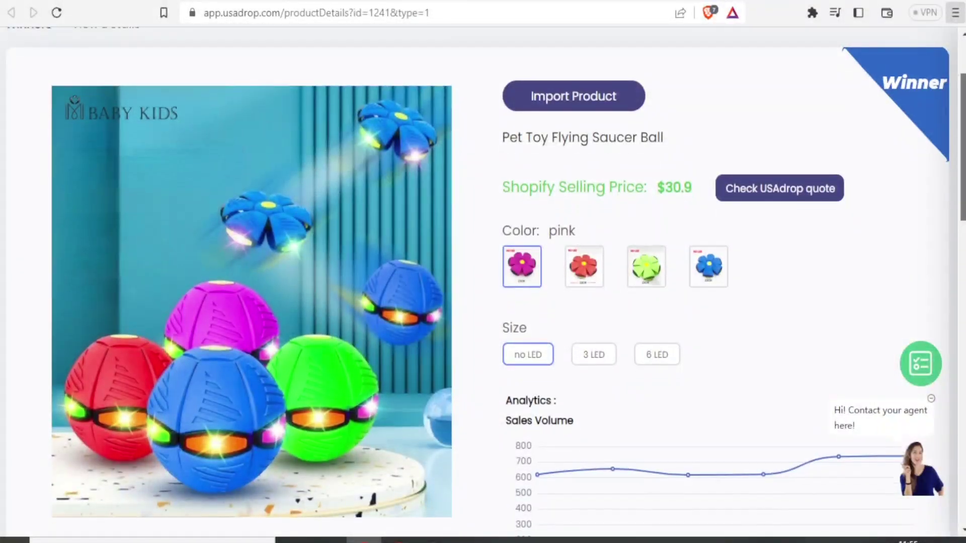
scroll(483, 281, "down", 4)
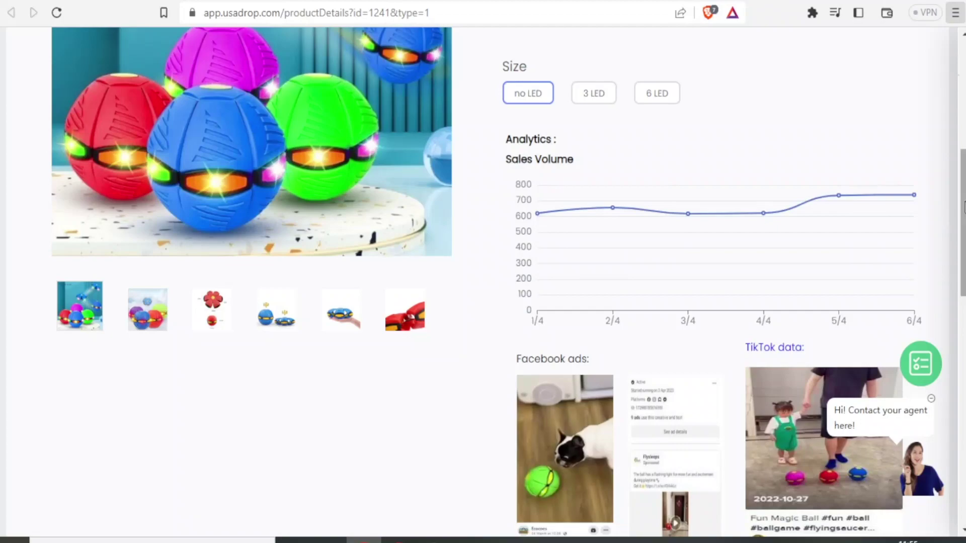
left_click_drag(963, 208, 964, 103)
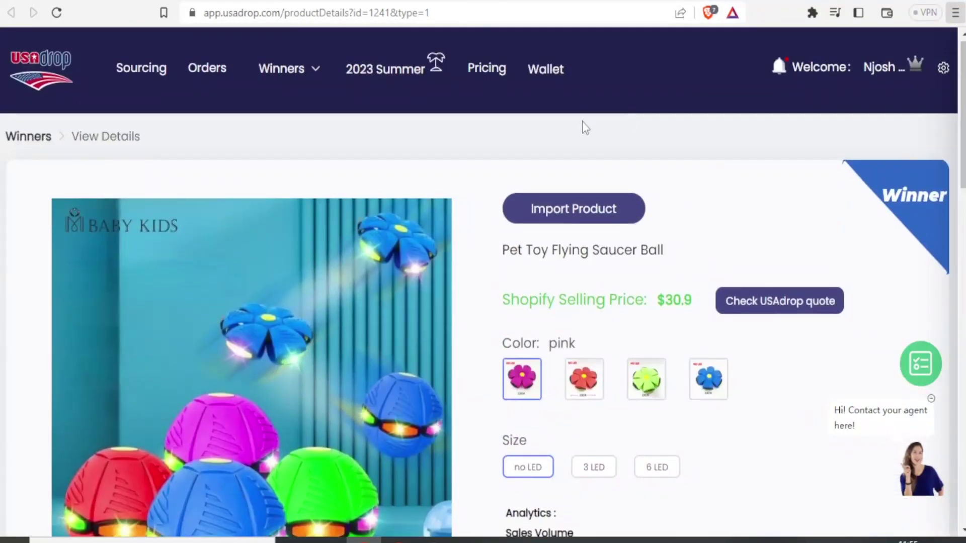
left_click(558, 209)
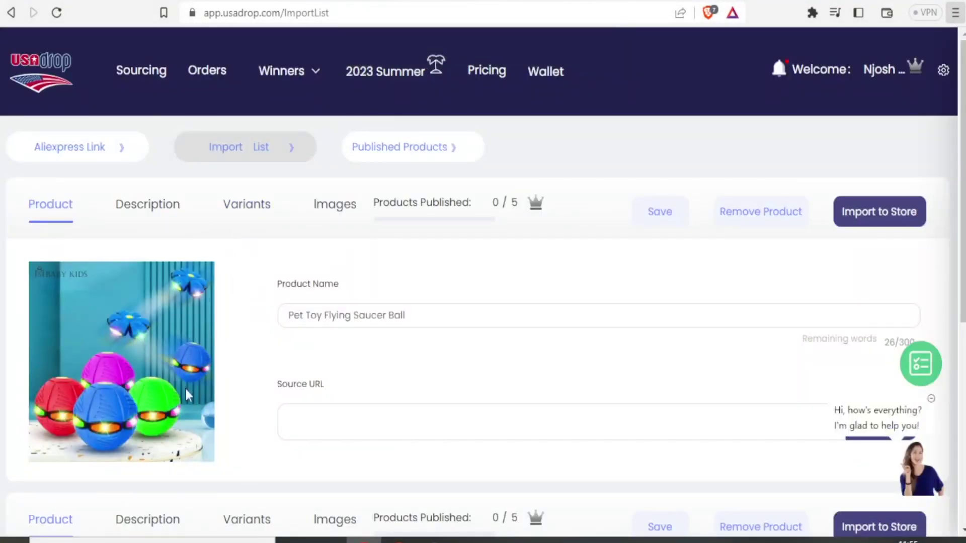
Select the ball's Product Name and Source URL fields, then visit 2023 Summer and Pricing
left_click(389, 313)
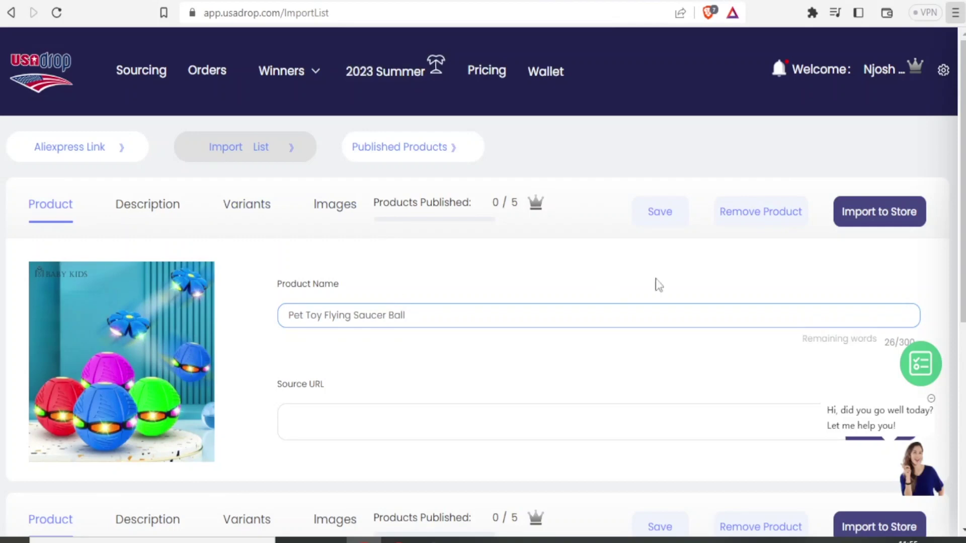
left_click_drag(963, 196, 963, 261)
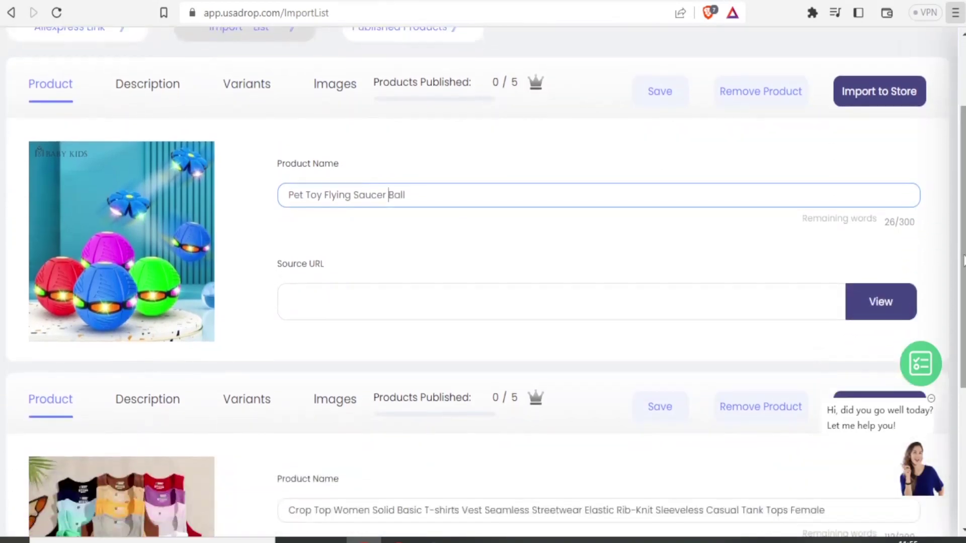
left_click(481, 304)
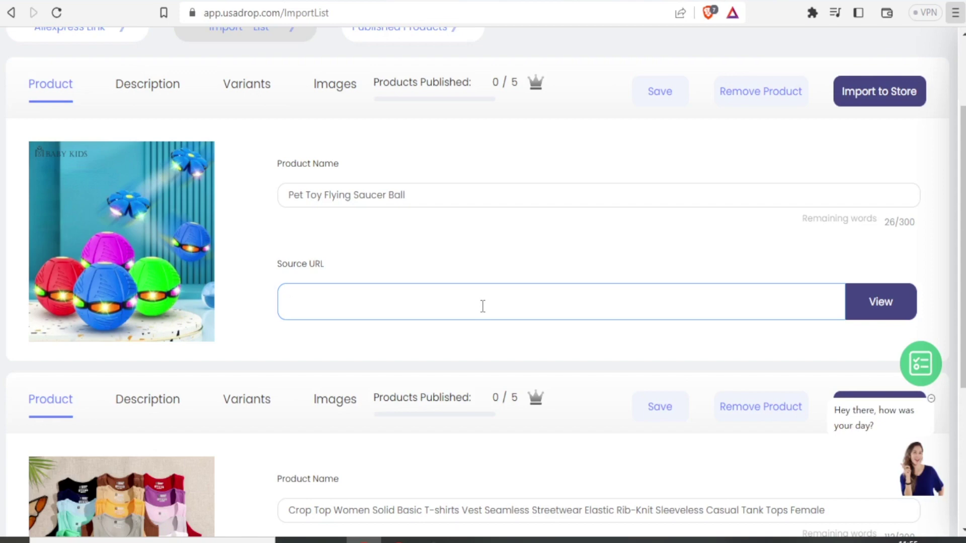
left_click_drag(962, 201, 961, 1)
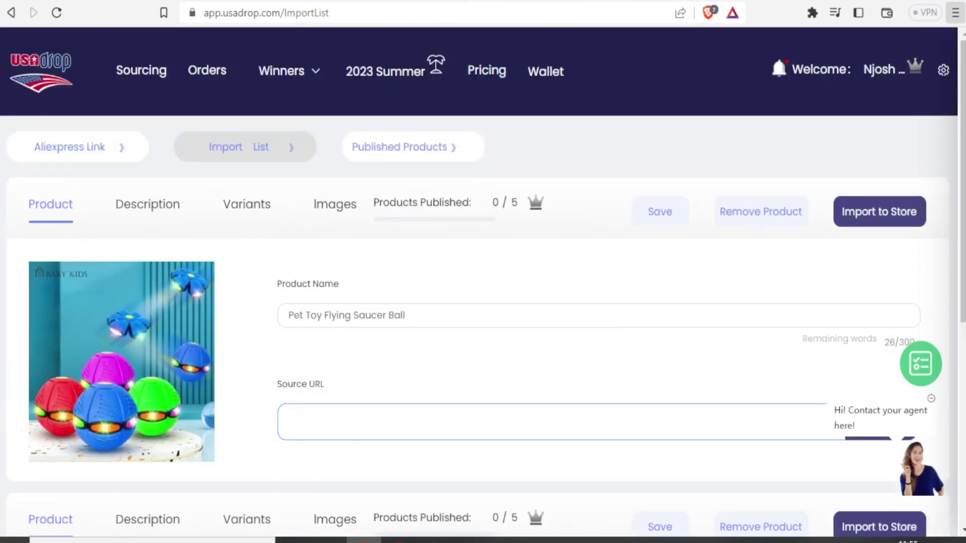
left_click(361, 90)
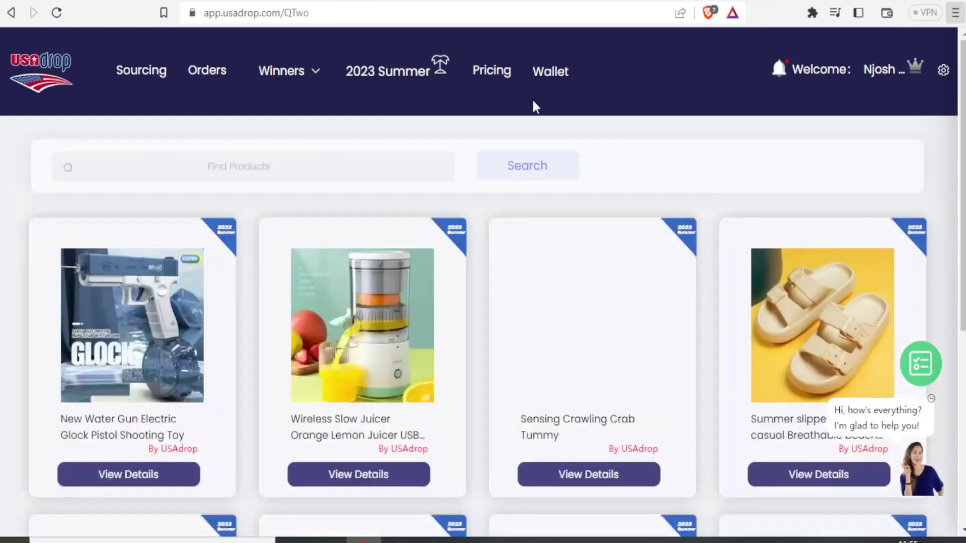
left_click(494, 80)
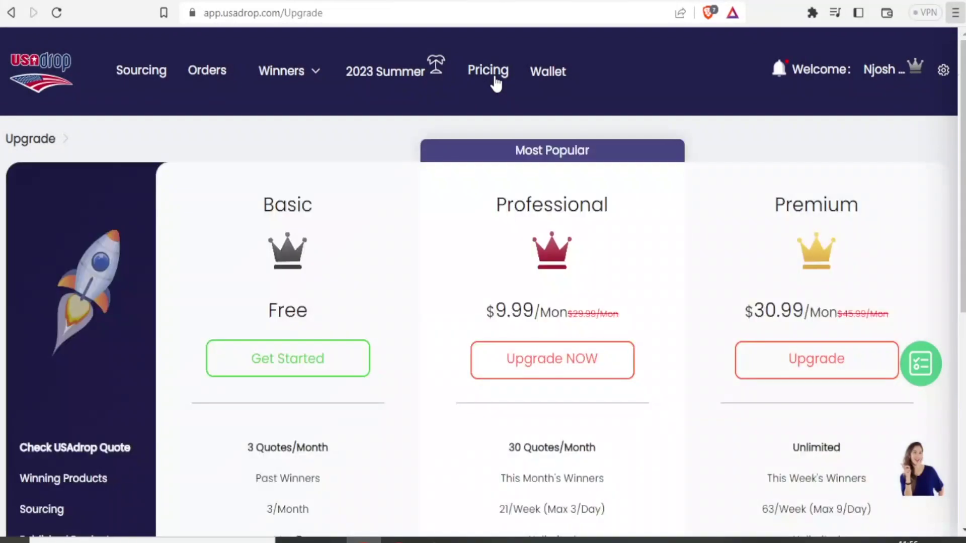
Scroll the pricing table comparing quotes: 3/month Basic, 30/month Professional, unlimited Premium
scroll(945, 202, "down", 3)
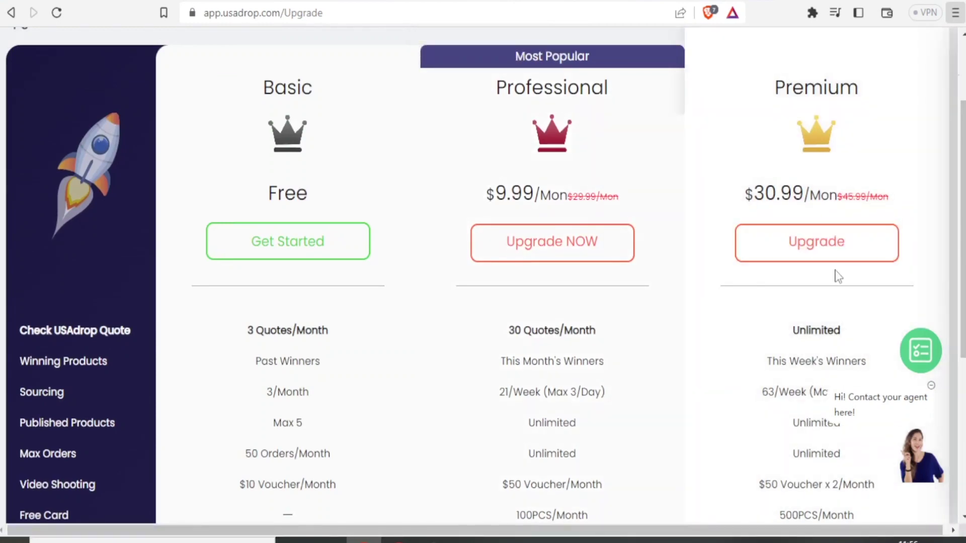
scroll(961, 184, "down", 1)
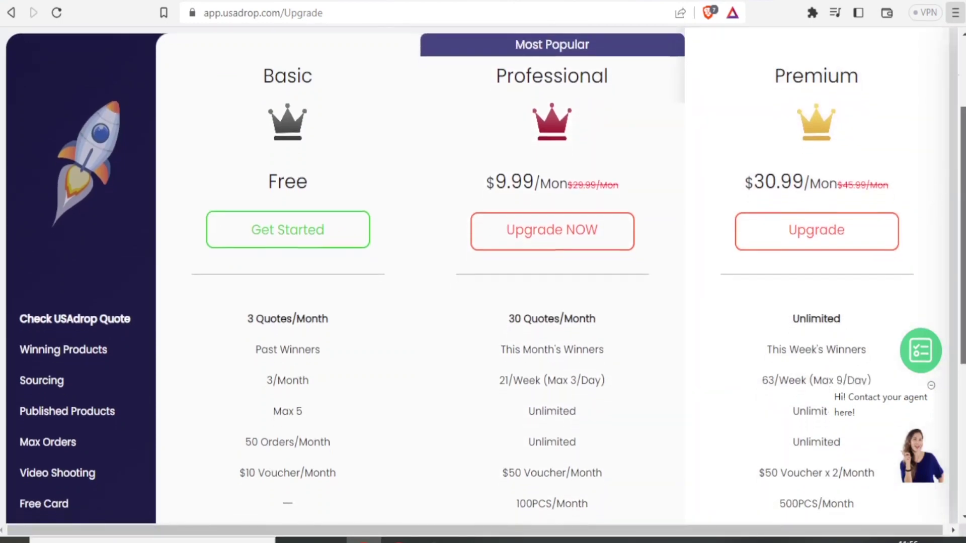
scroll(865, 171, "down", 3)
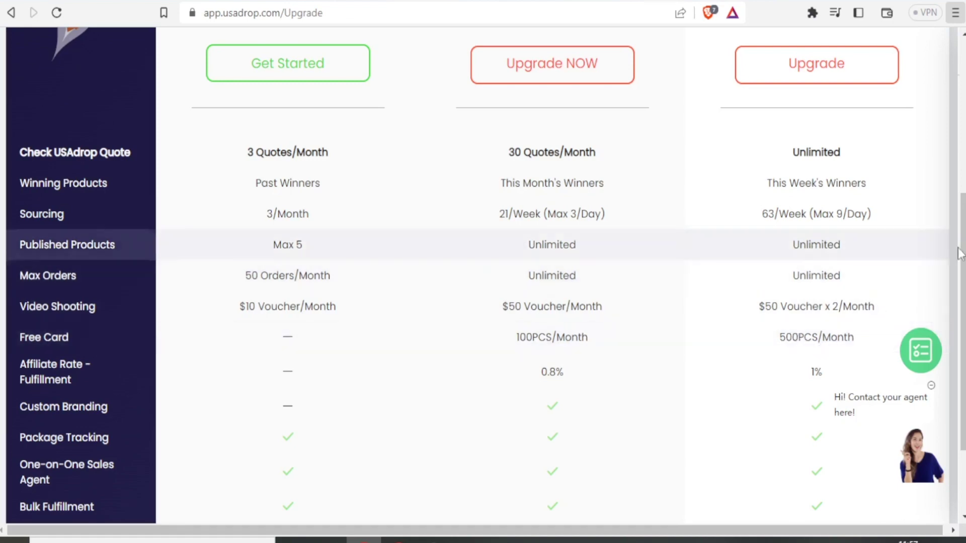
scroll(825, 352, "down", 2)
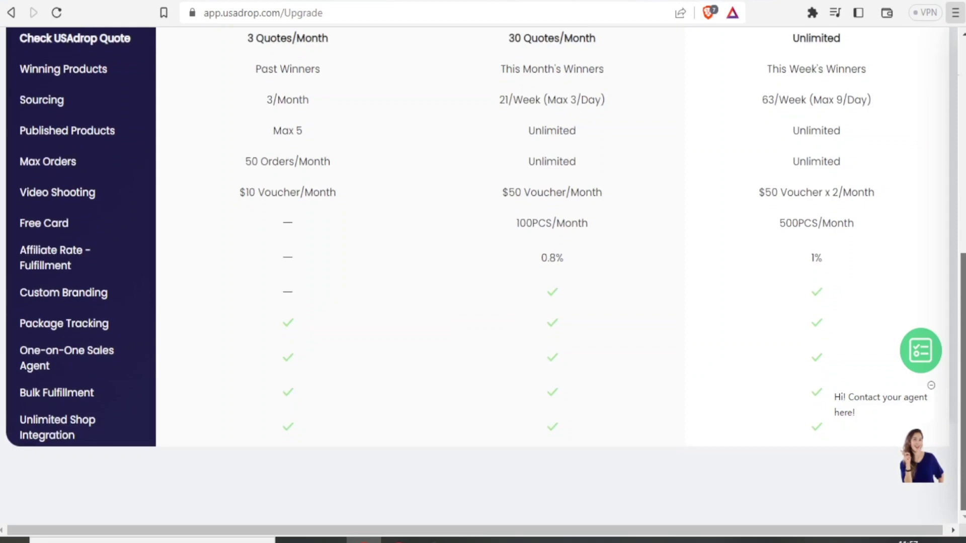
scroll(483, 272, "up", 8)
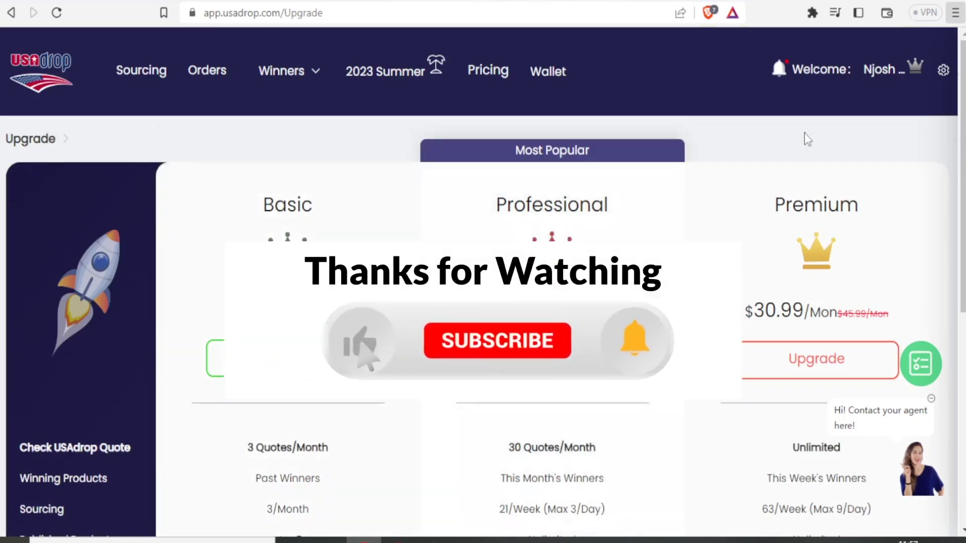
scroll(962, 151, "down", 1)
scroll(483, 281, "up", 1)
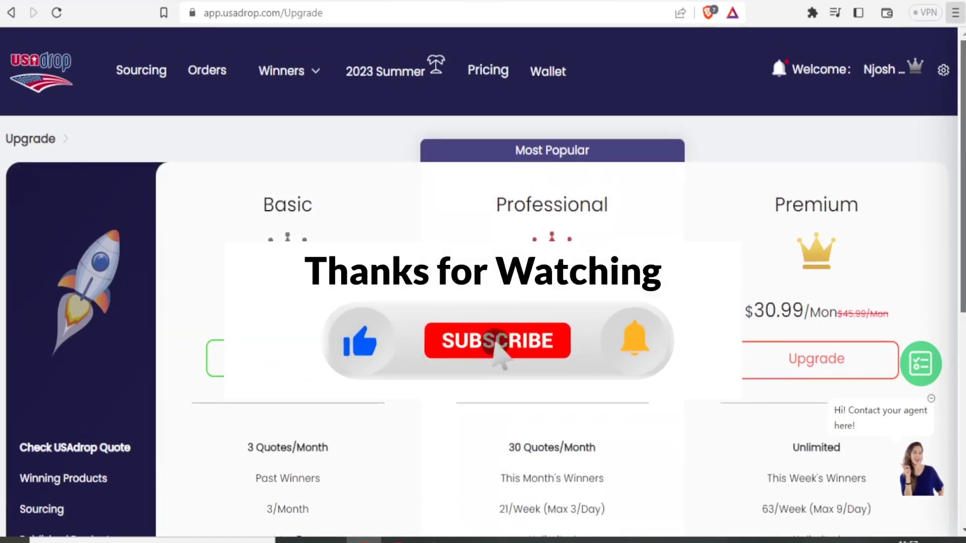